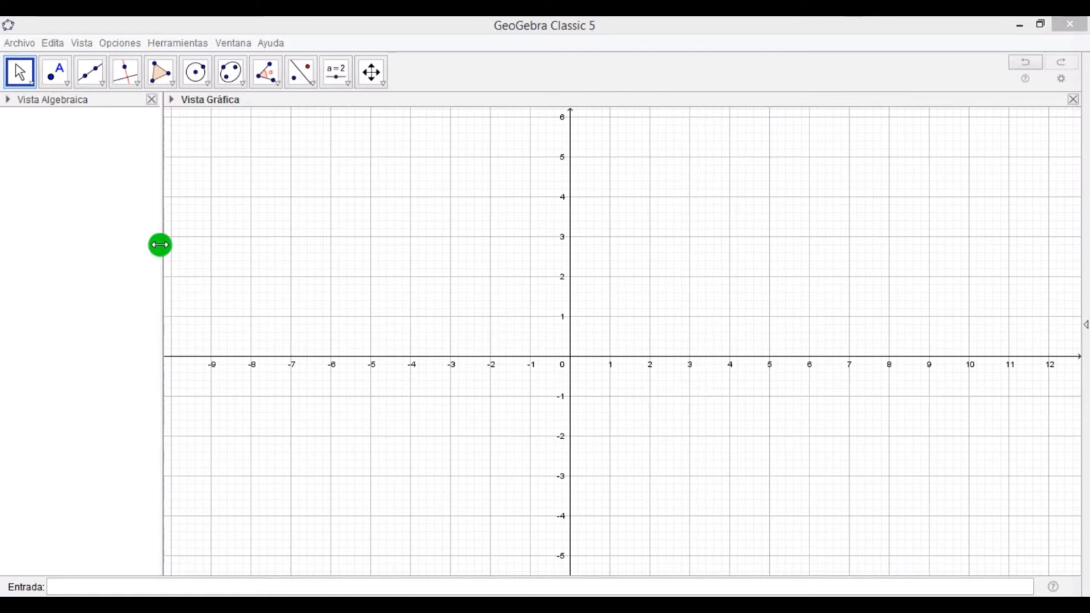
Open the 3D Graphics view beside the 2D Graphics view and resize the panels between them.
left_click(87, 46)
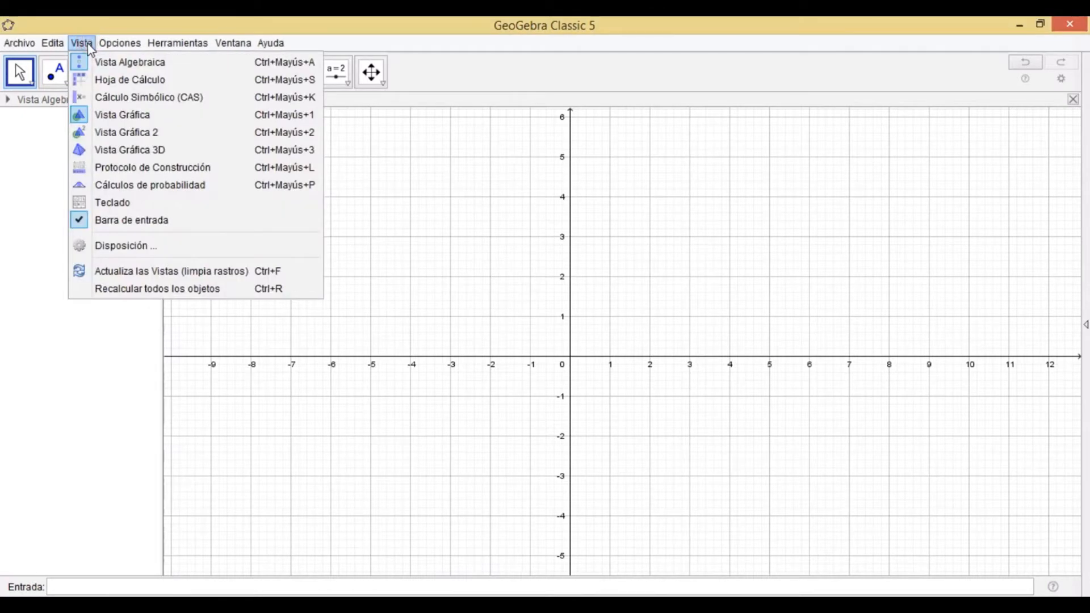
left_click(135, 151)
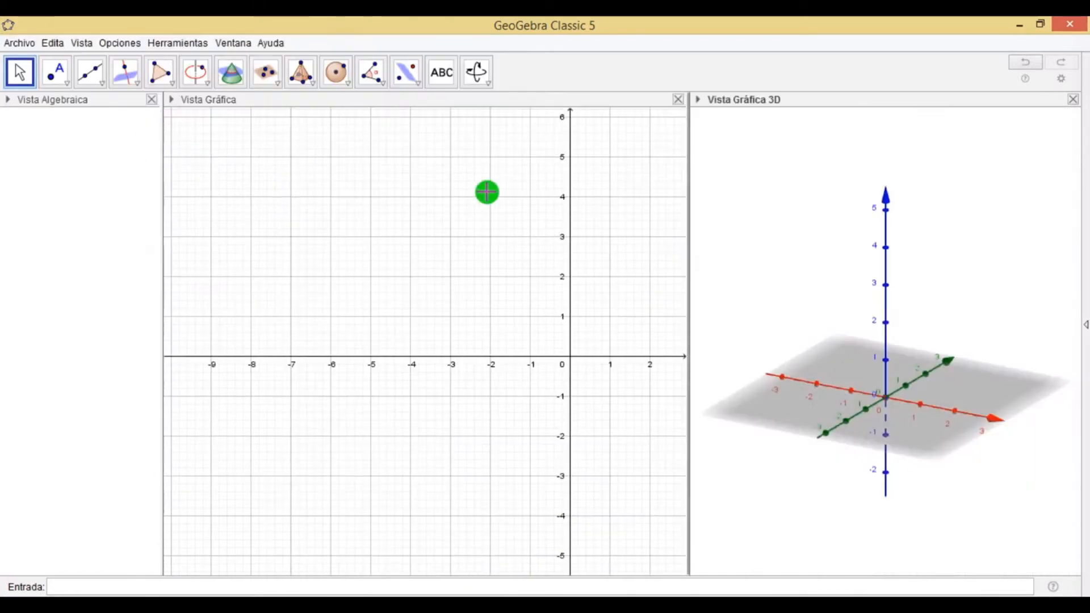
left_click_drag(687, 253, 632, 255)
left_click_drag(436, 233, 310, 241)
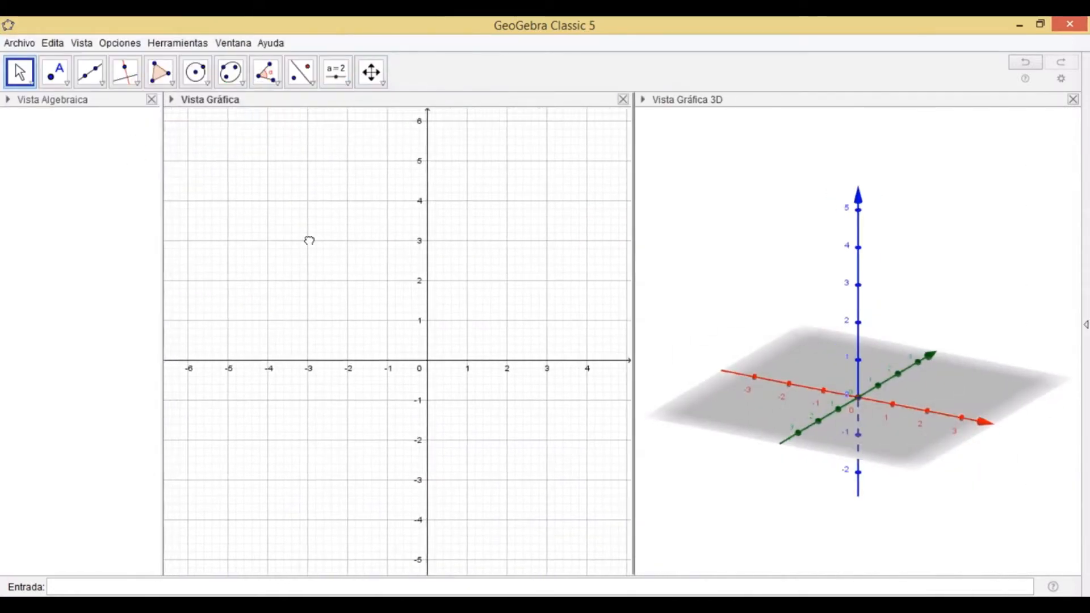
left_click_drag(625, 277, 580, 278)
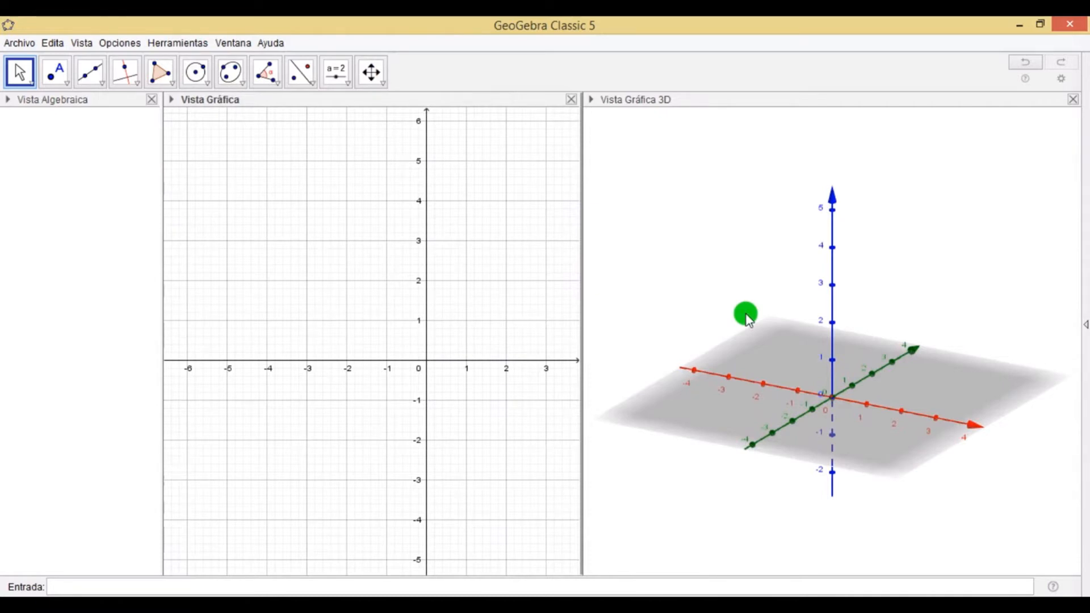
Open the 3D Graphics view preferences and set the x-axis label to x.
right_click(747, 319)
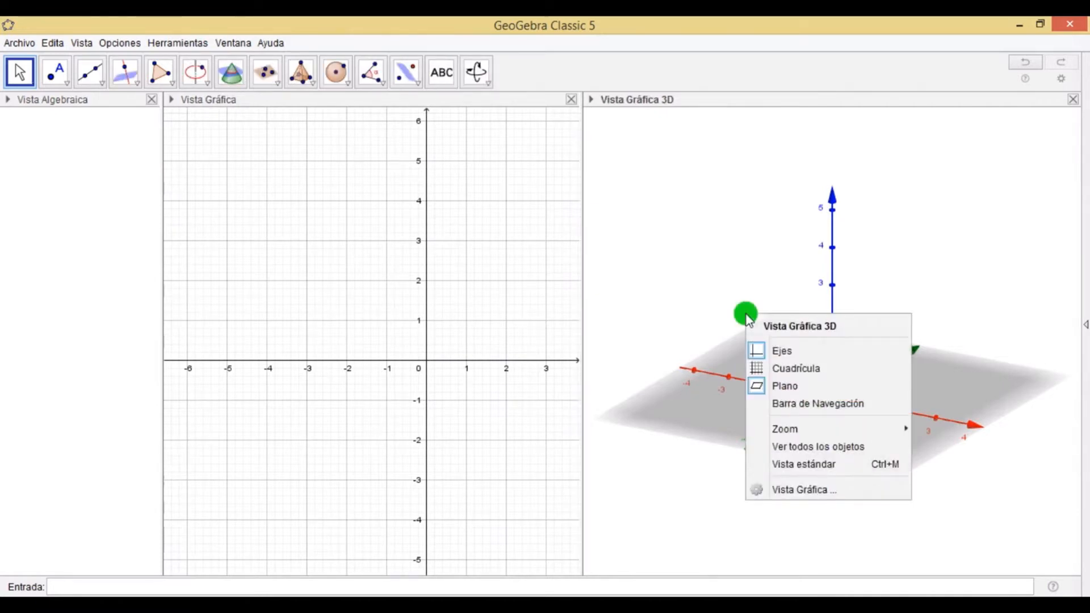
left_click(796, 489)
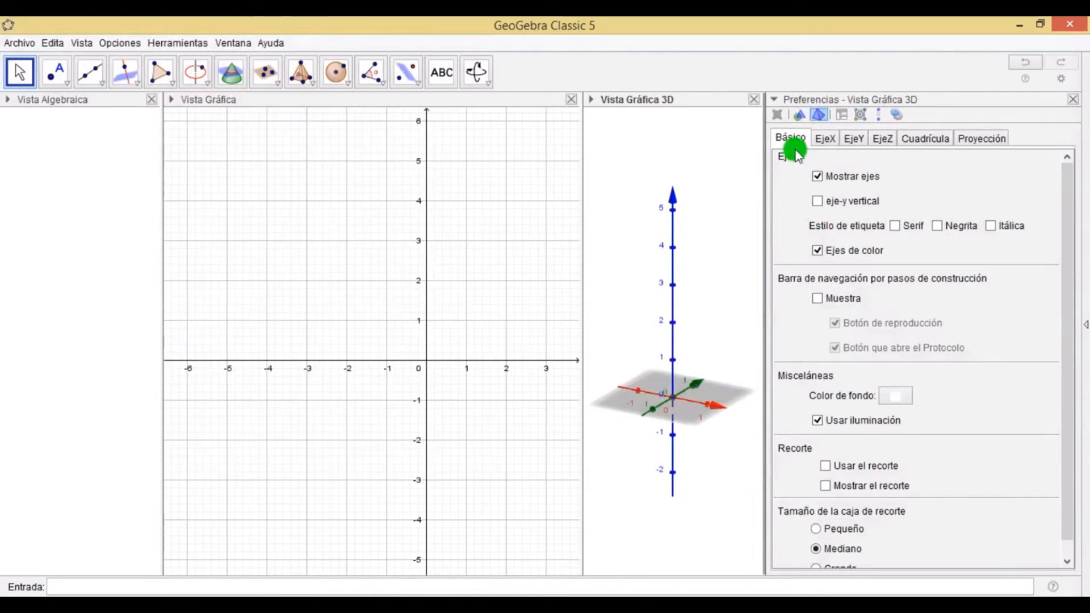
left_click(824, 138)
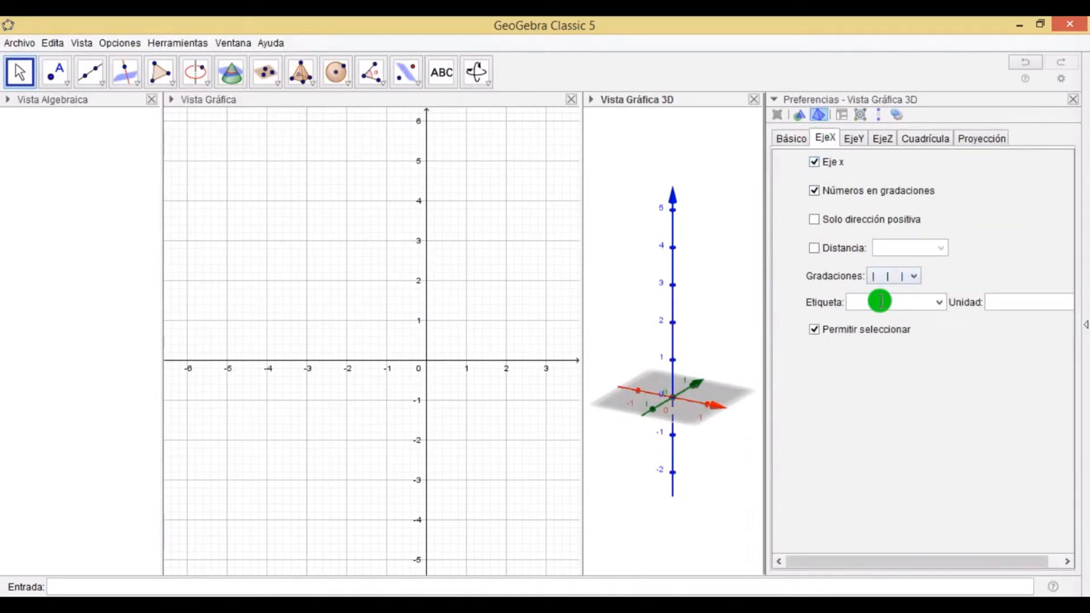
left_click(938, 302)
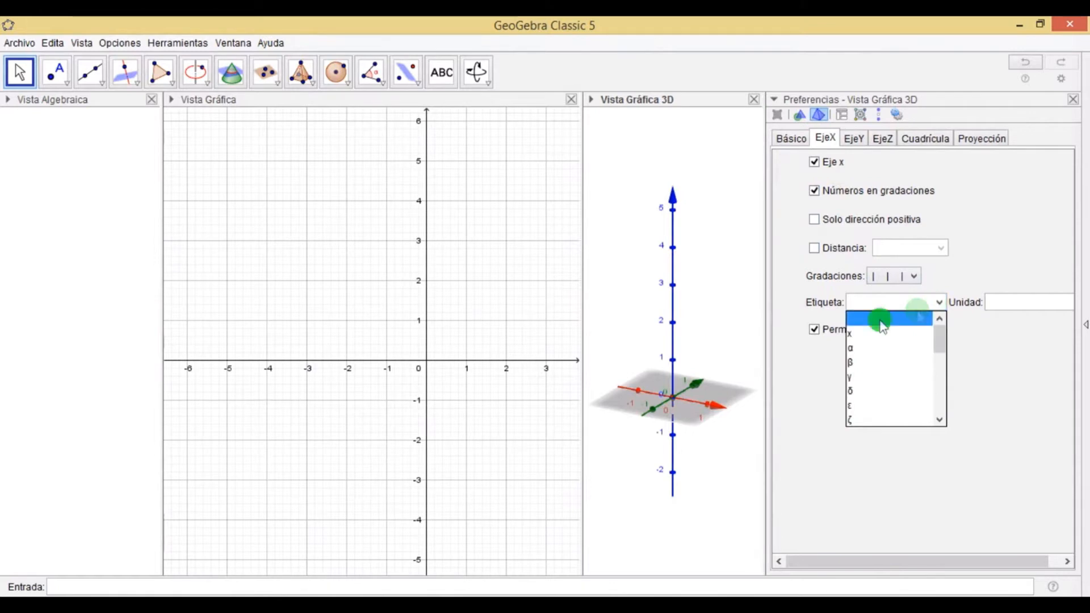
left_click(866, 333)
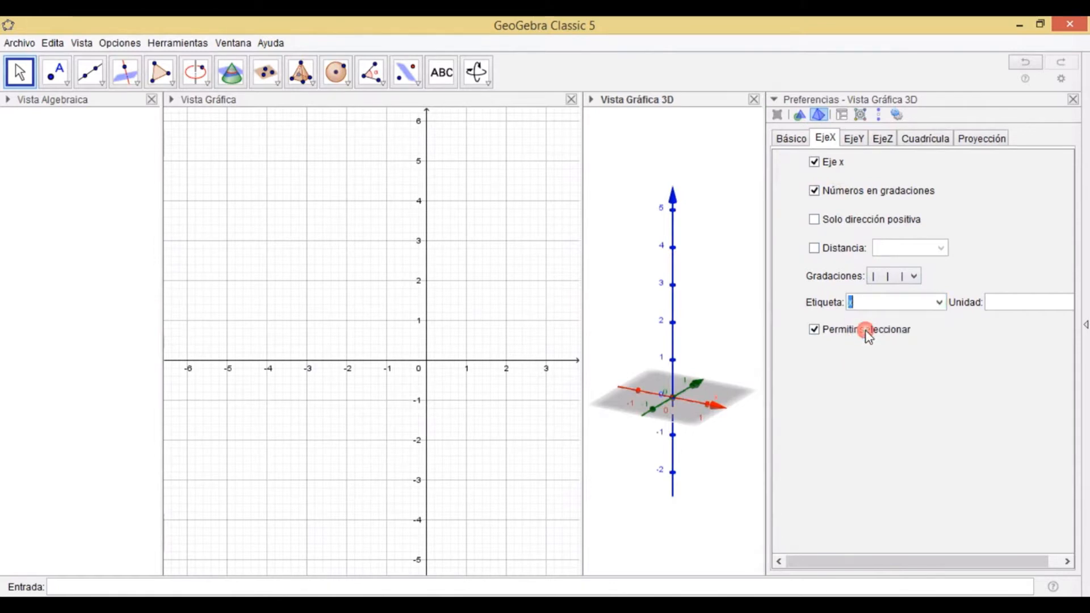
Set the y-axis label to y in the 3D view preferences.
left_click(856, 147)
left_click(937, 302)
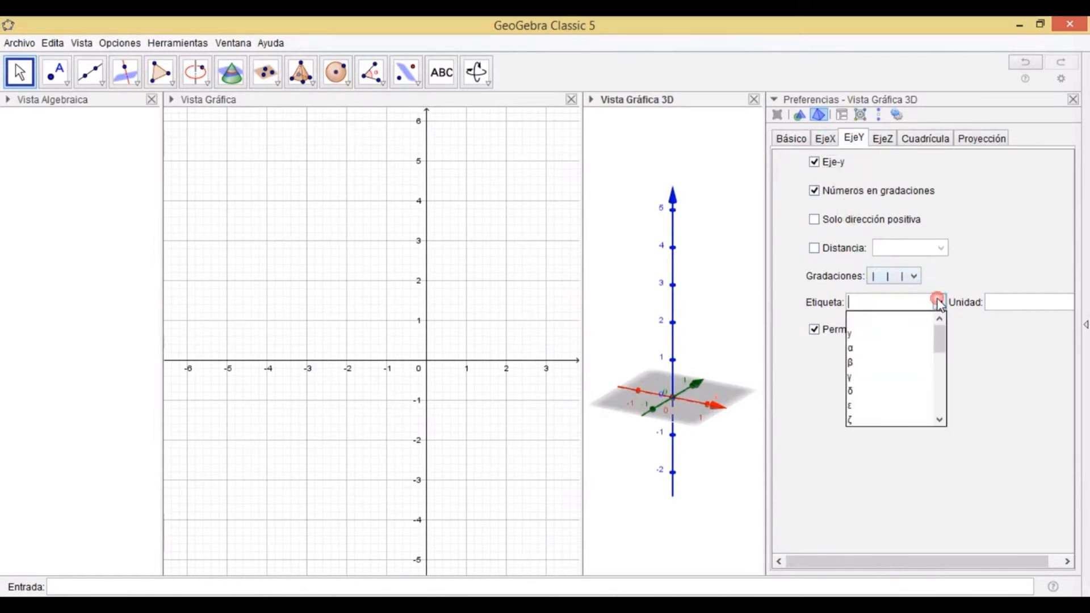
left_click(874, 340)
Set the z-axis label to z and close the 3D view preferences.
left_click(889, 143)
left_click(939, 302)
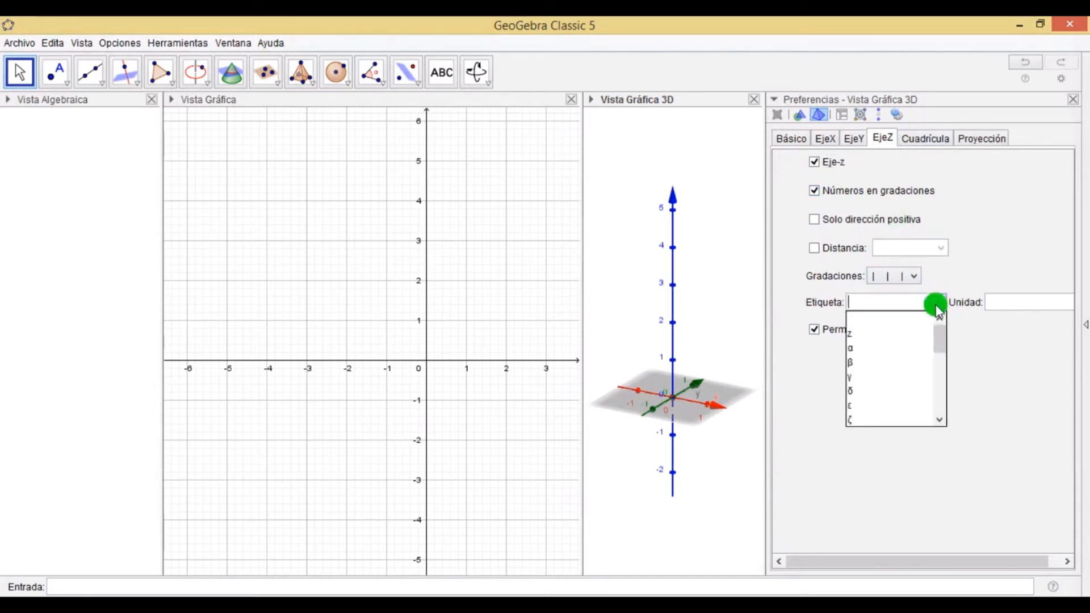
left_click(858, 335)
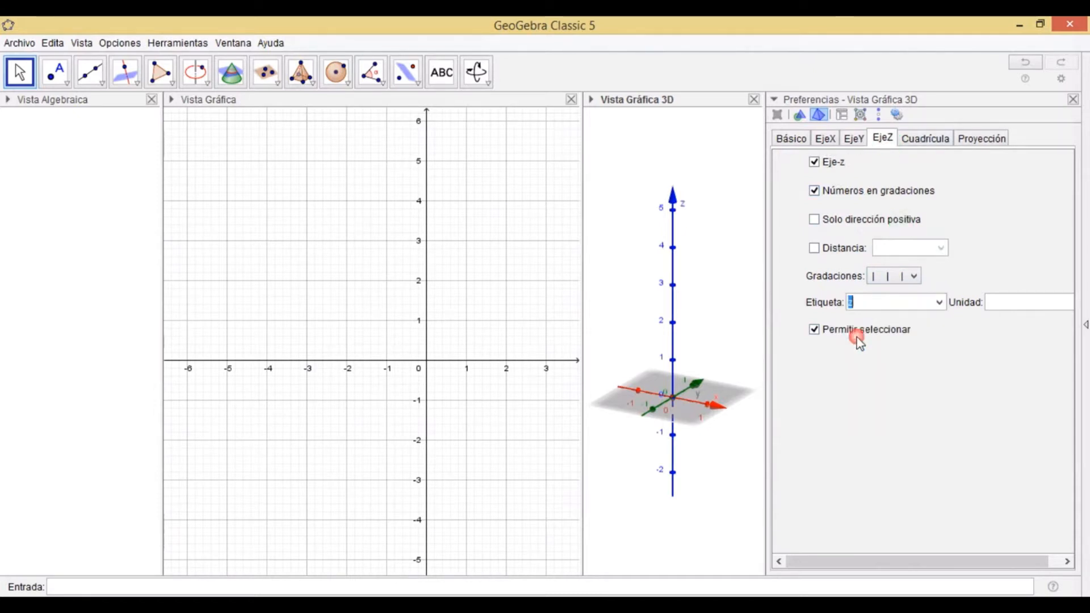
left_click(1068, 101)
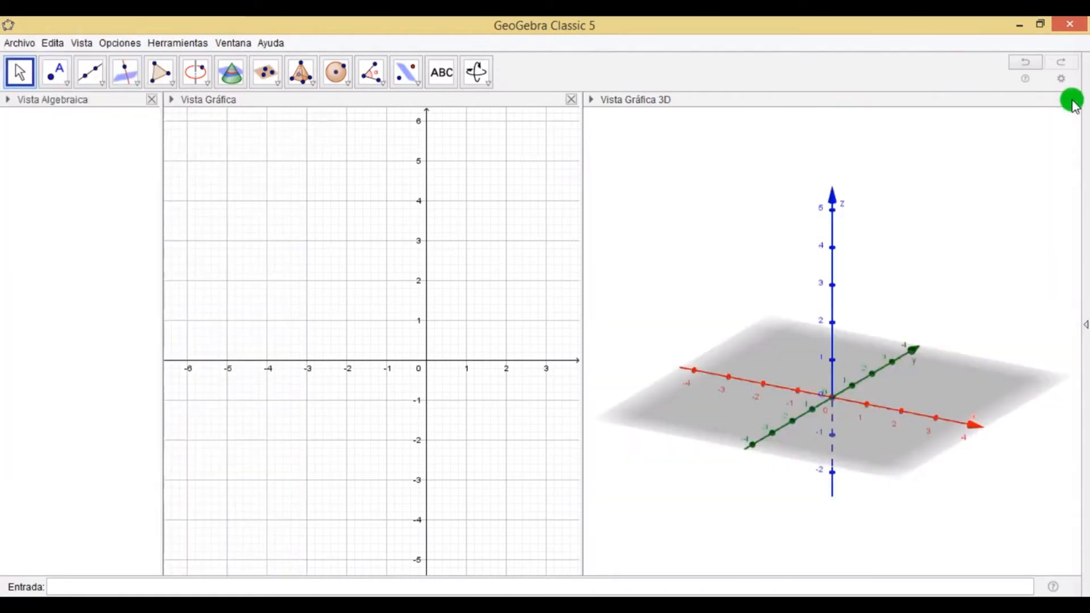
left_click_drag(876, 246, 881, 313)
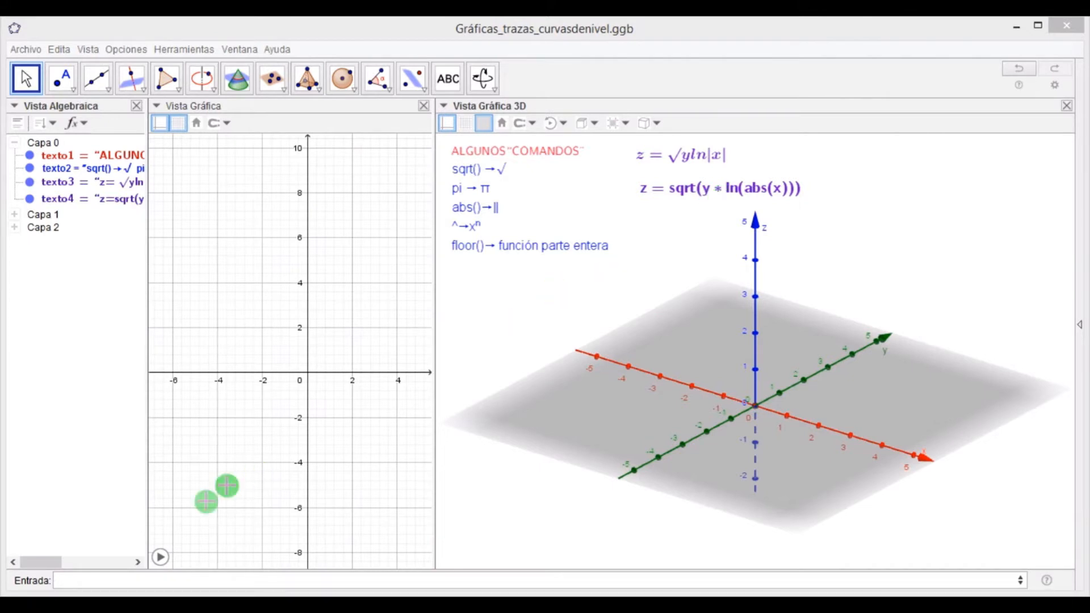
Enter the surface z=sqrt(y*ln(abs(x))) in the input bar.
left_click(95, 577)
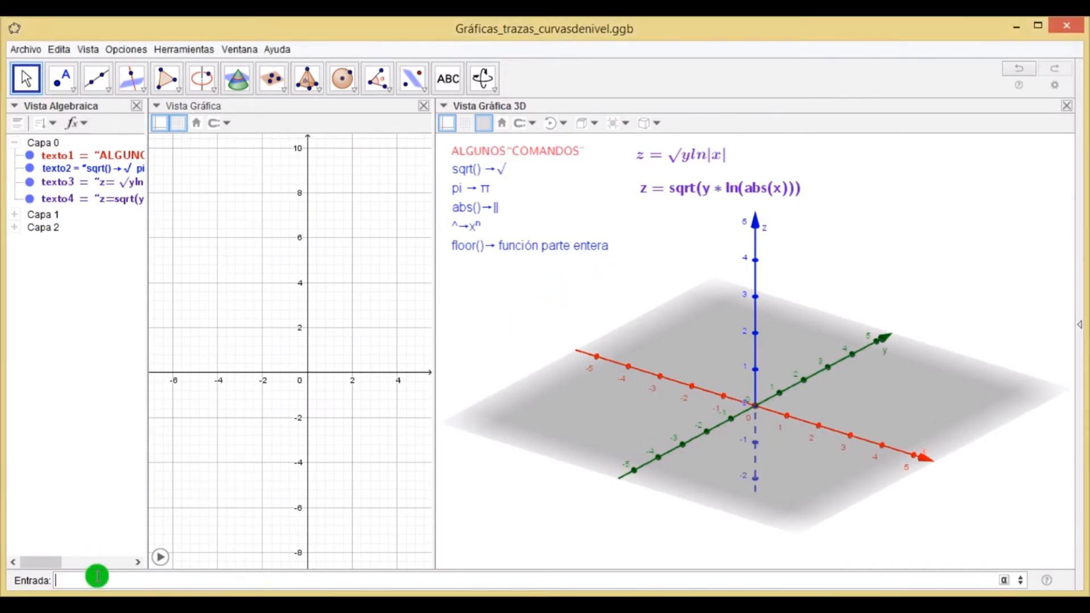
type("z=sqrt")
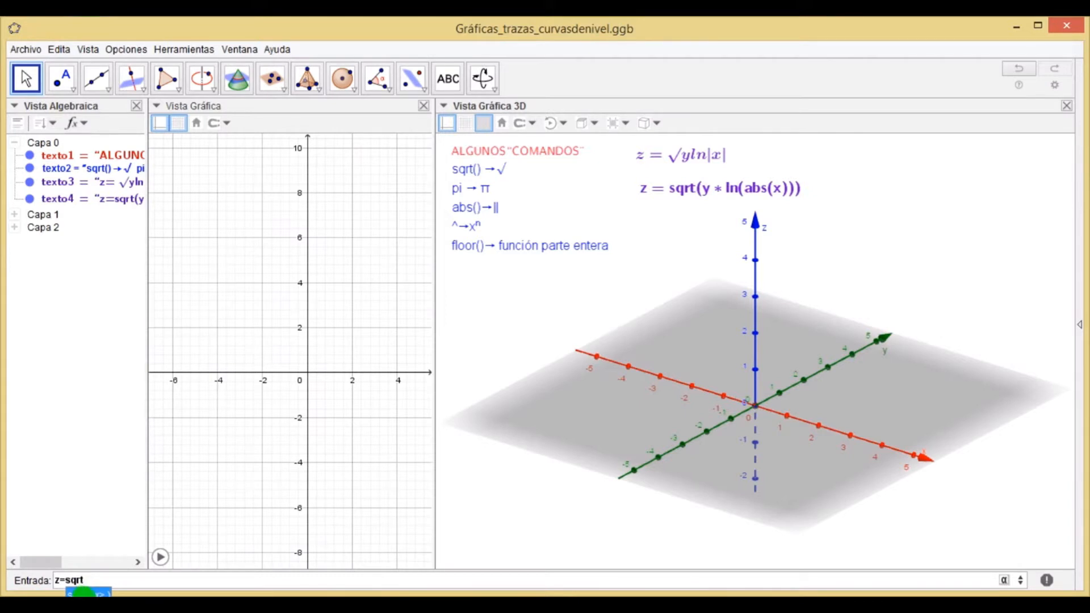
left_click(85, 593)
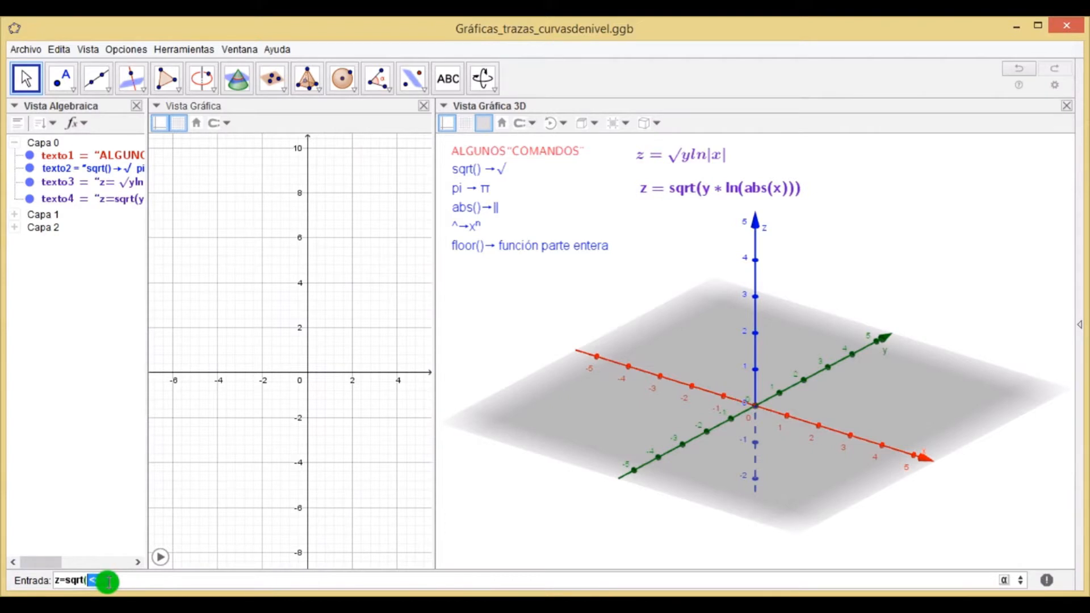
type("y*")
type("ln(abs")
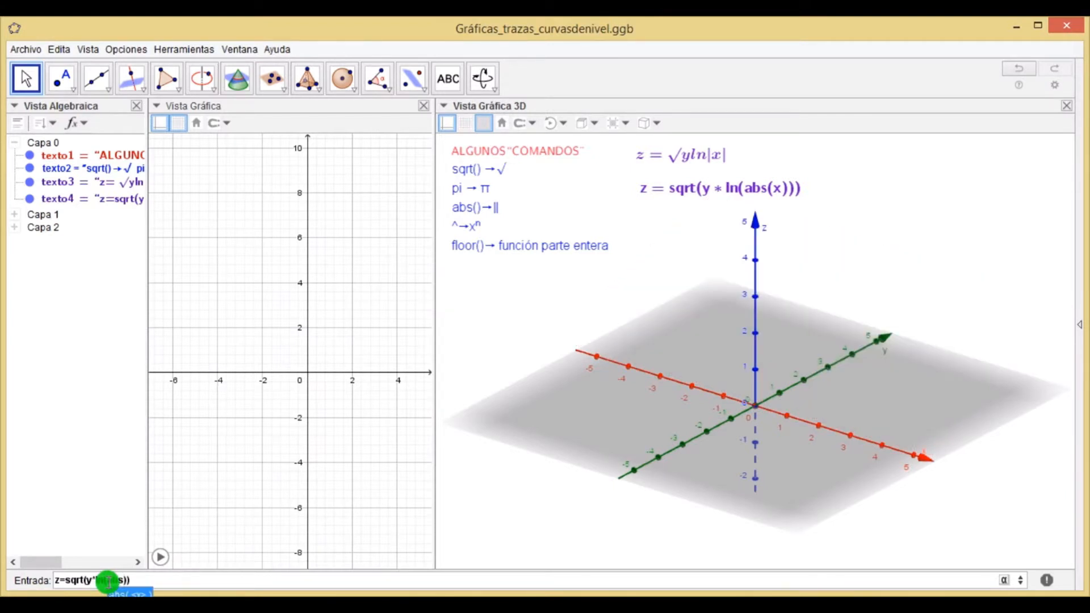
left_click(126, 593)
type("x")
key("Return")
Rotate the 3D view and select surface e to examine the plotted function.
left_click(522, 442)
left_click(344, 380)
left_click(575, 334)
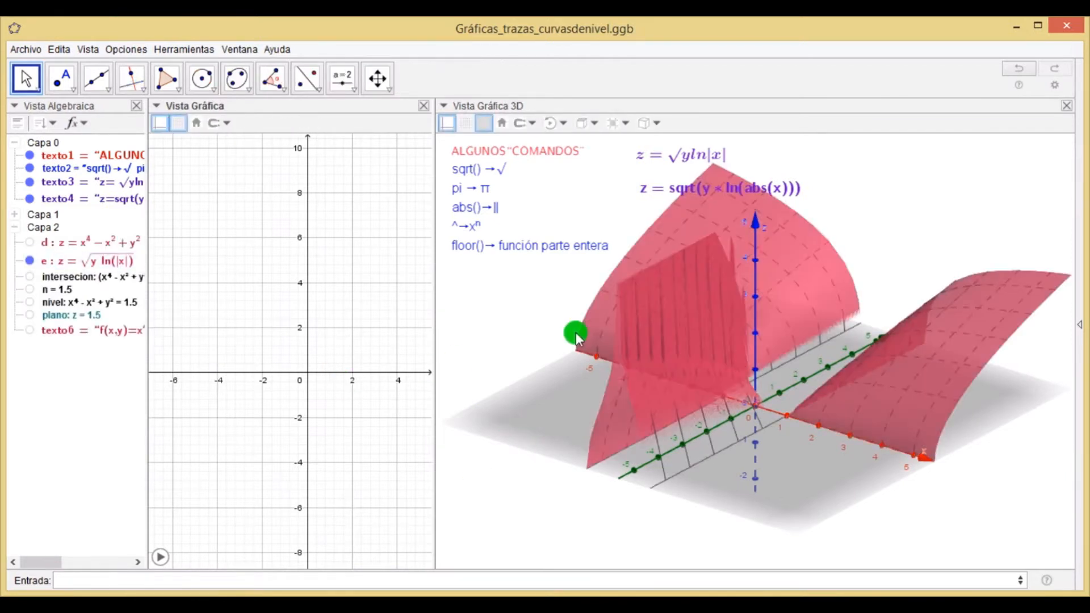
mouse_move(575, 332)
left_mouse_down()
mouse_move(590, 354)
mouse_move(632, 347)
mouse_move(598, 347)
mouse_move(615, 362)
mouse_move(605, 391)
mouse_move(608, 369)
mouse_move(567, 336)
left_mouse_up()
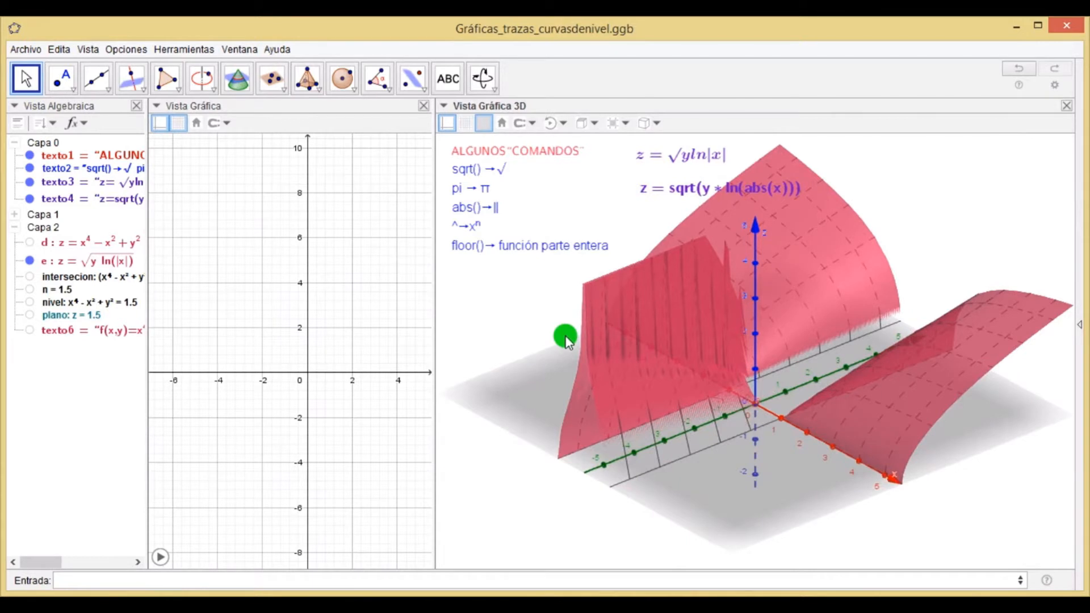
left_click(29, 261)
left_click(29, 262)
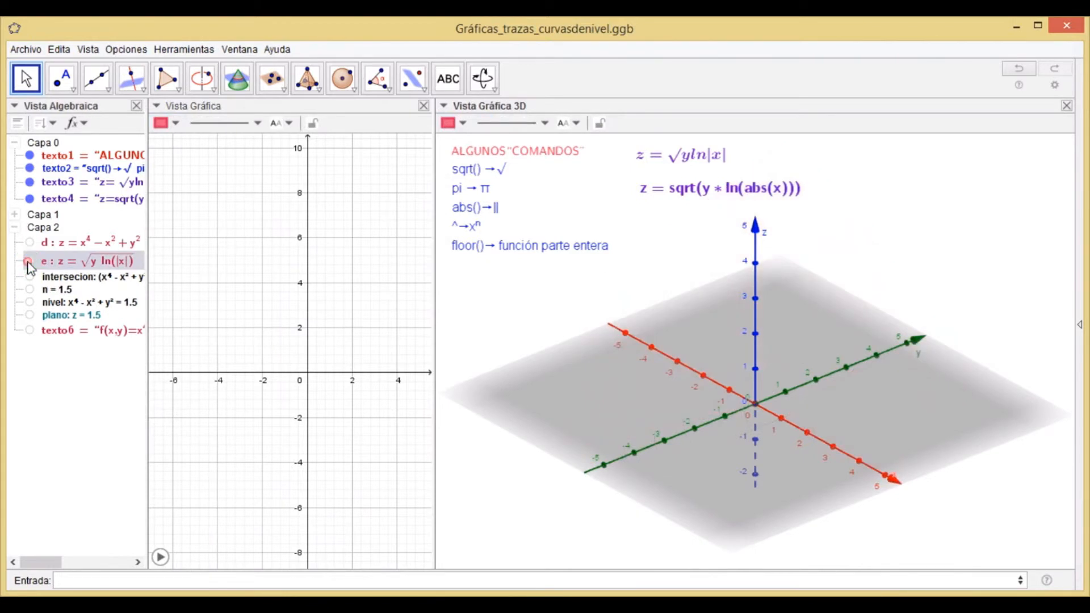
left_click(415, 464)
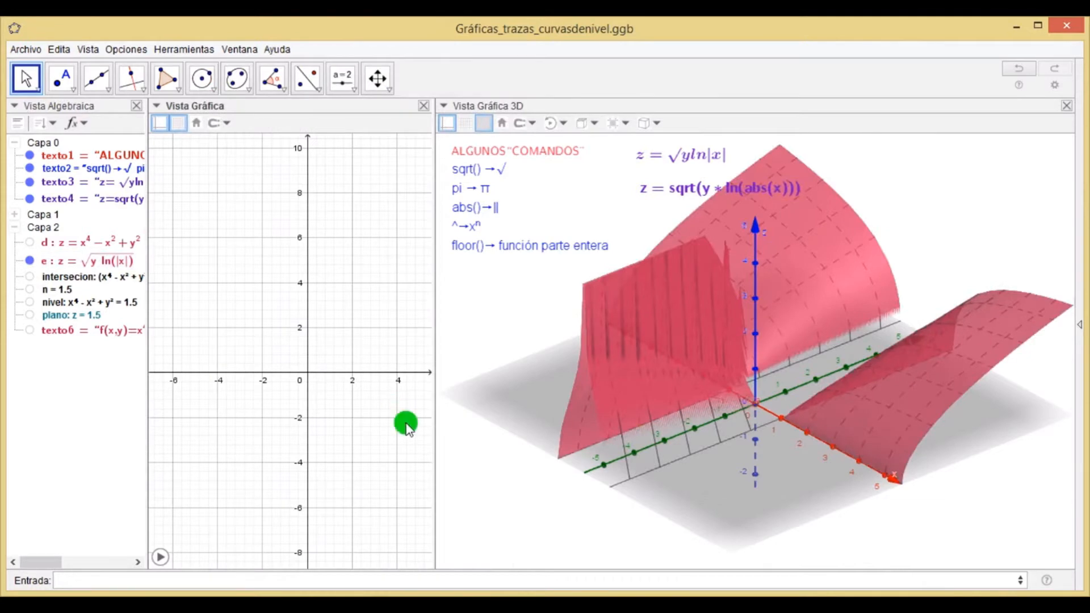
mouse_move(708, 363)
left_mouse_down()
mouse_move(724, 390)
mouse_move(744, 393)
mouse_move(771, 370)
mouse_move(710, 373)
left_mouse_up()
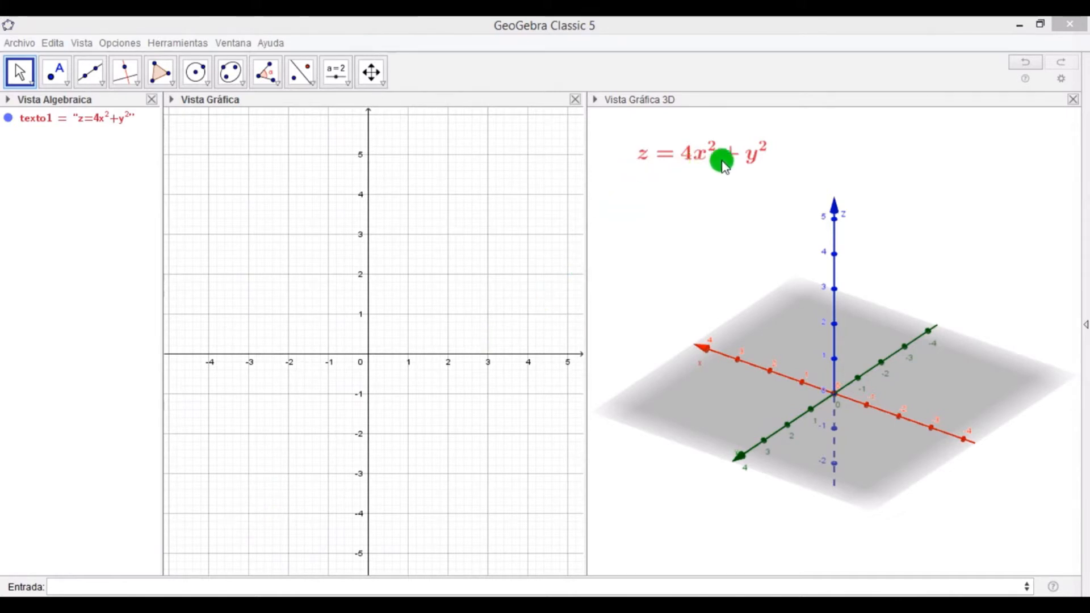
Enter the surface z=4x^2+y^2 in the input bar.
left_click(122, 589)
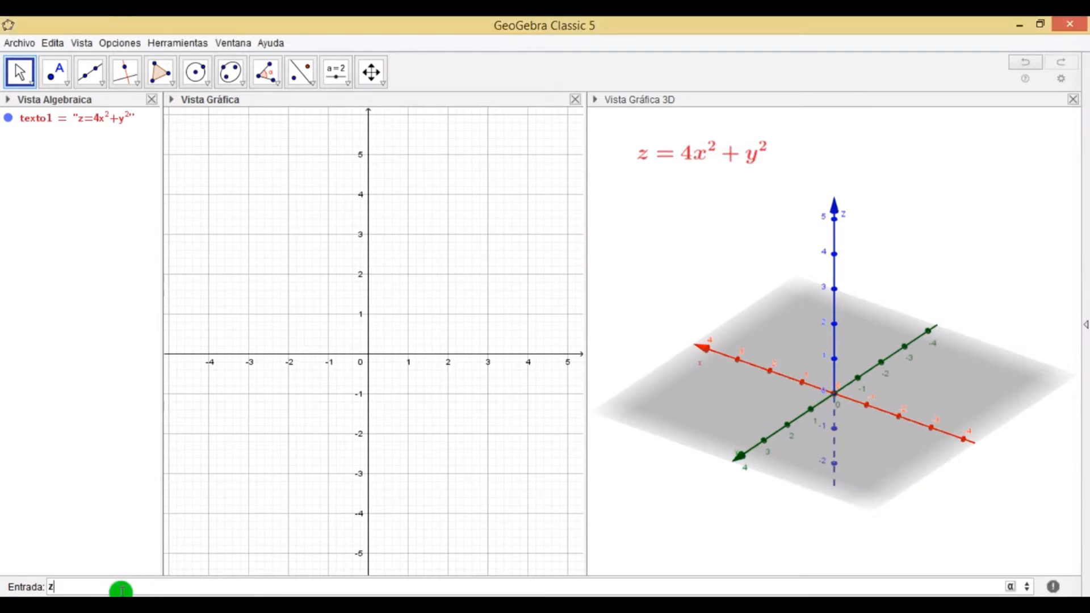
type("z=4x^^")
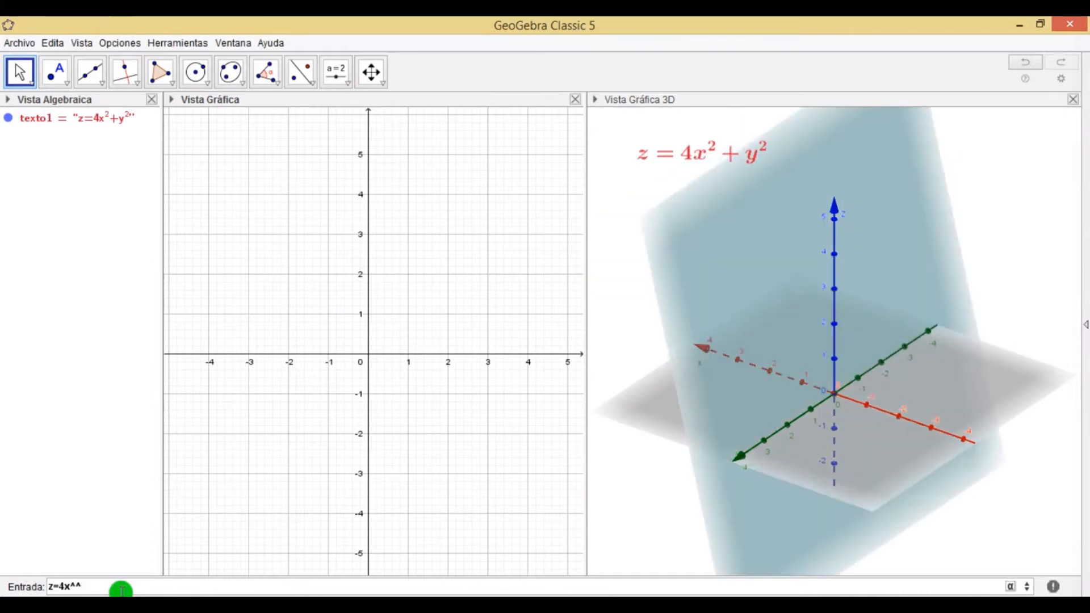
key("BackSpace")
type("2+")
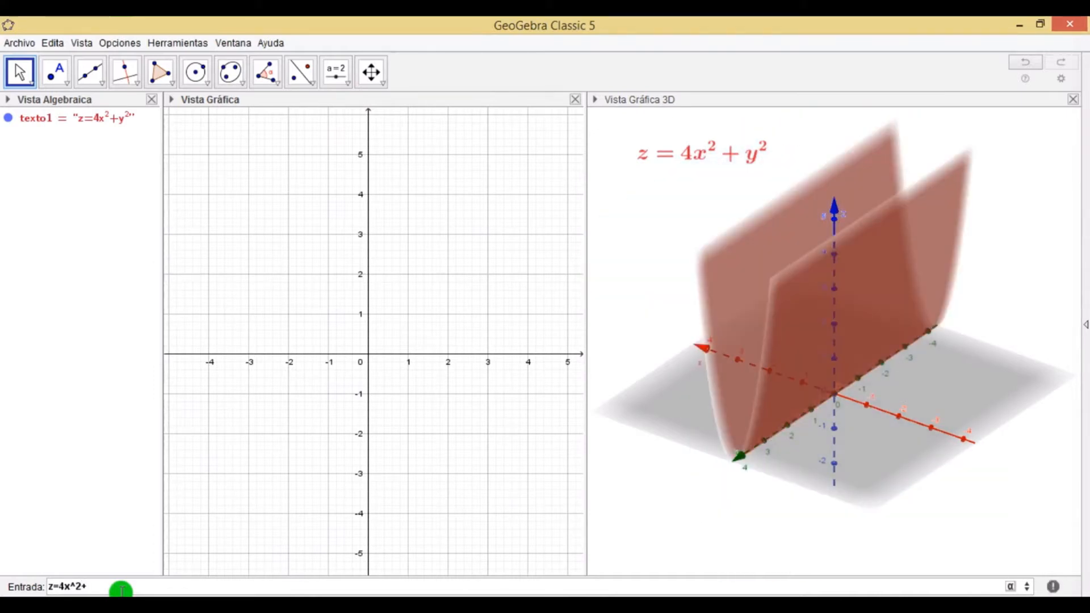
type("y")
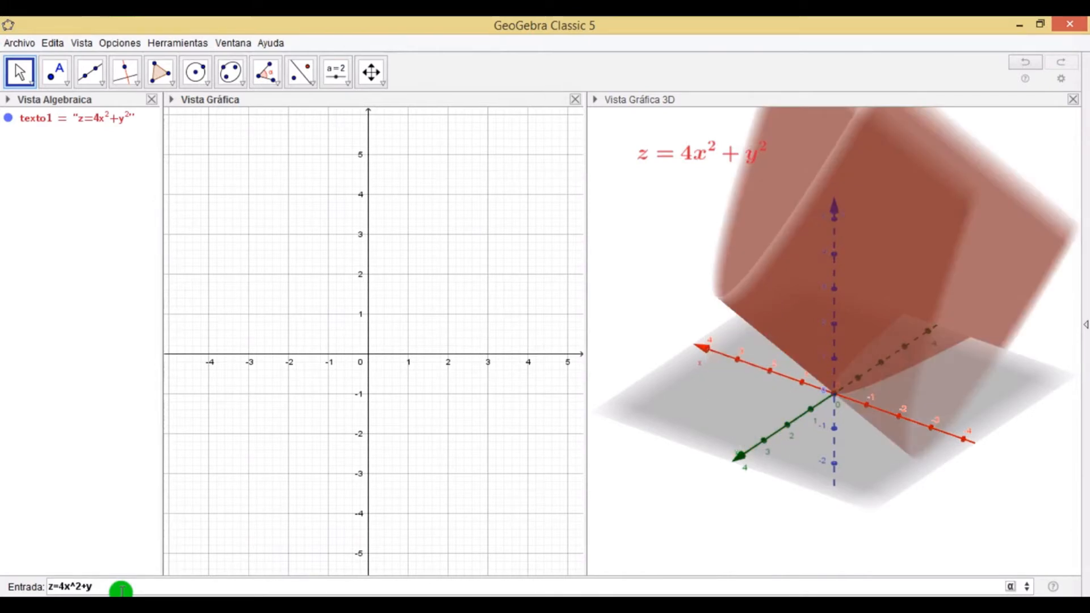
type("^2")
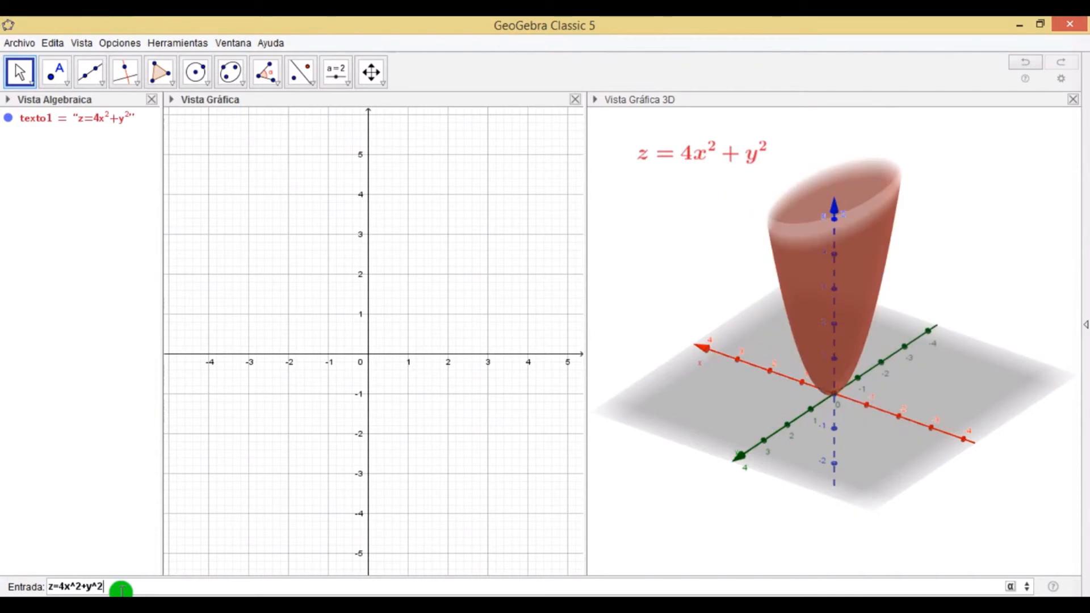
key("Return")
Rotate the 3D view to examine the paraboloid from different angles.
left_click(617, 308)
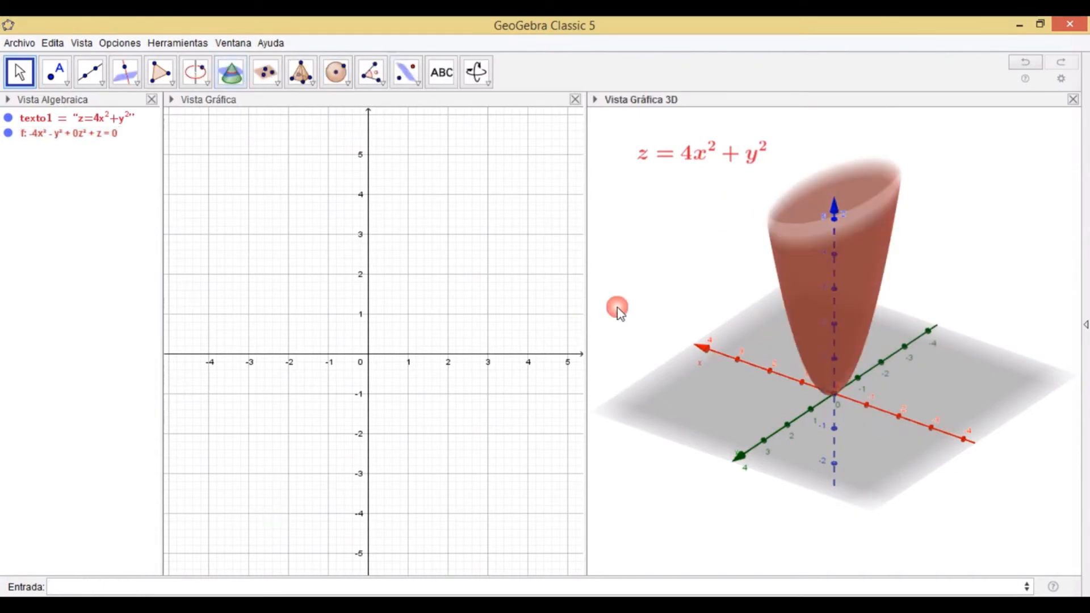
left_click_drag(686, 282, 878, 289)
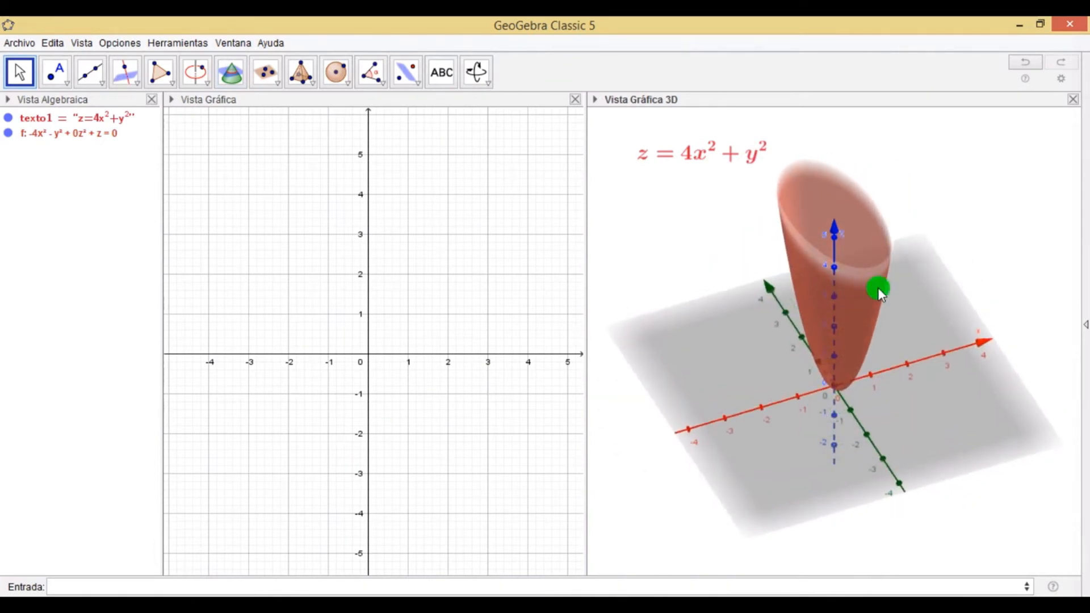
left_click_drag(878, 287, 895, 268)
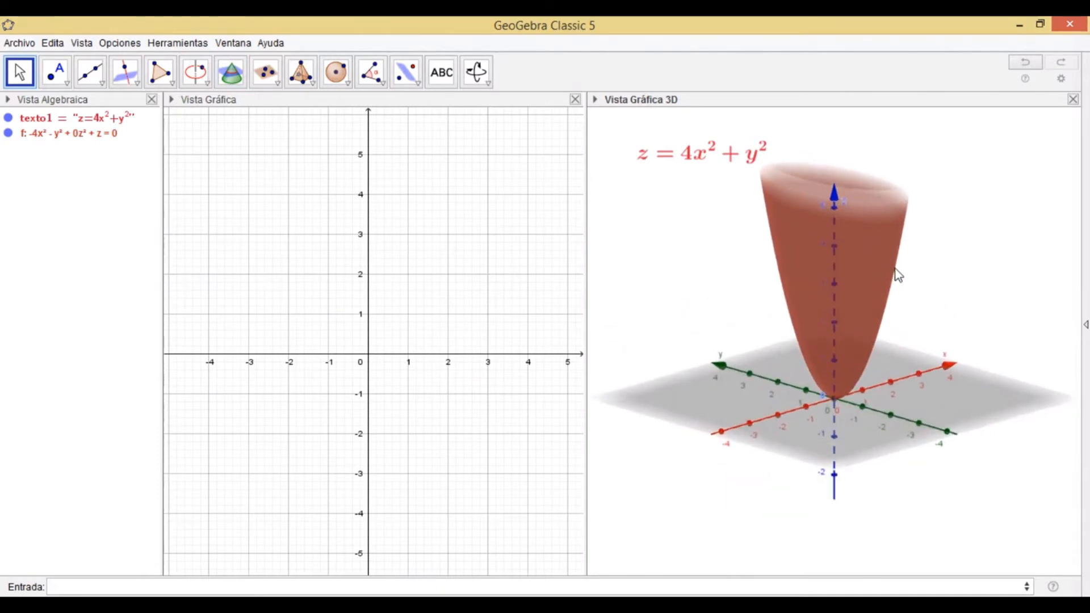
left_click(607, 301)
left_click(453, 170)
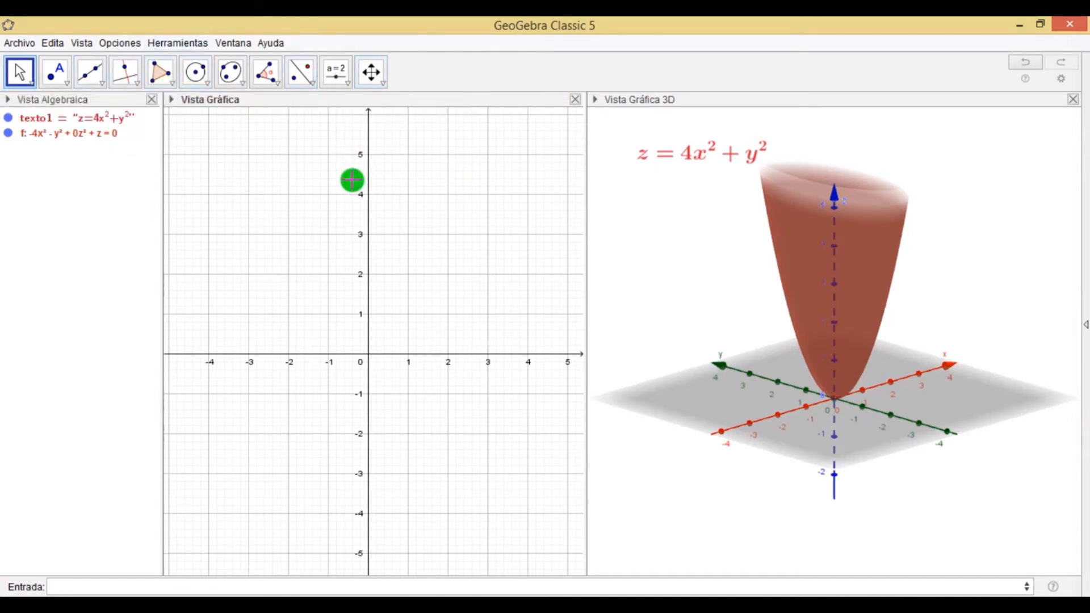
left_click(671, 215)
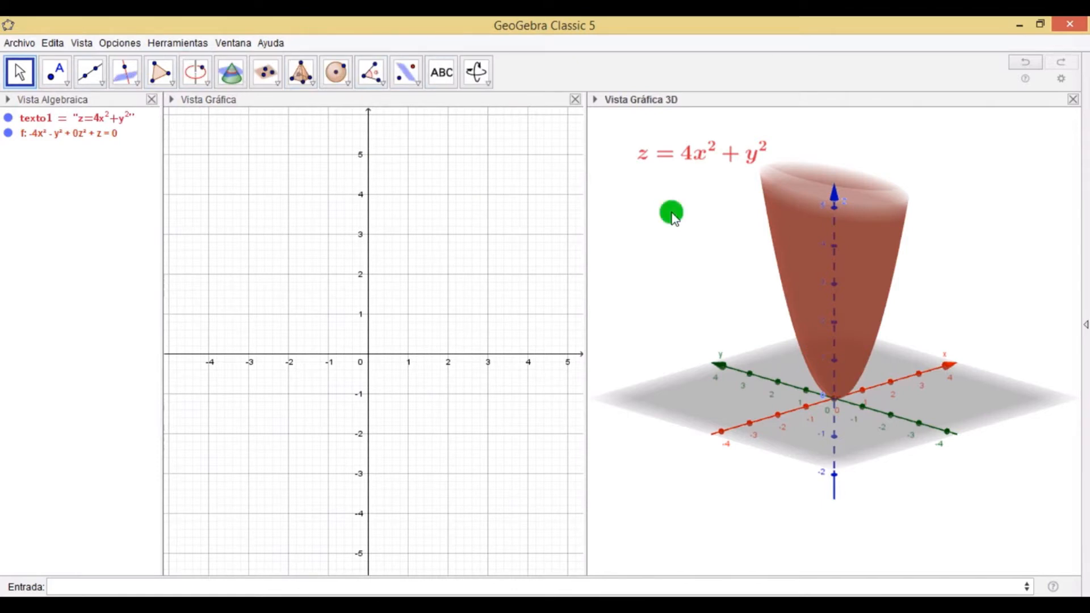
left_click(414, 146)
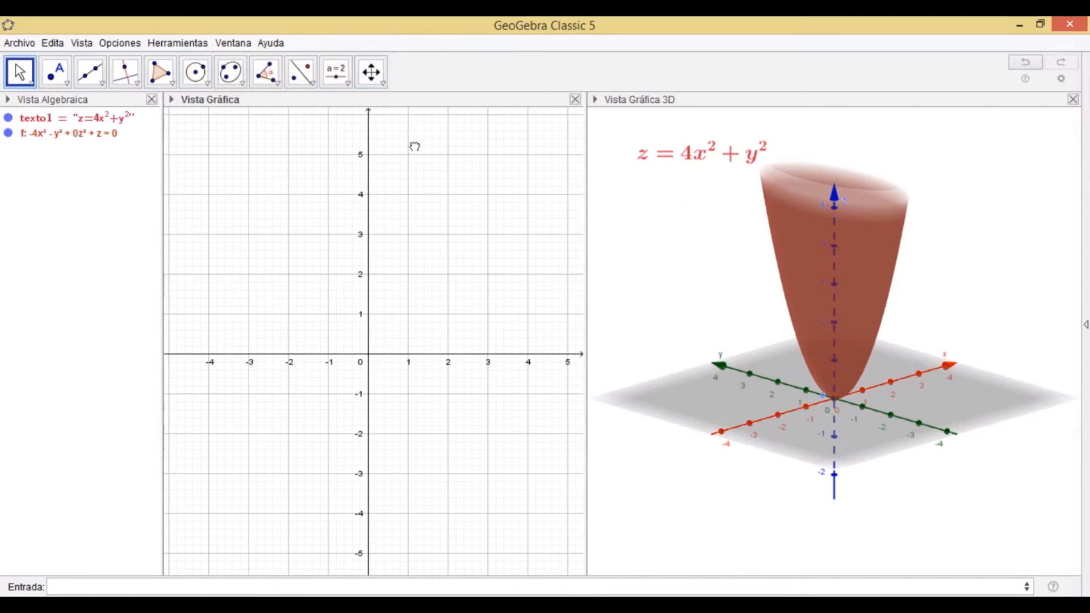
Create a slider a in the 2D graphics view with minimum 0, maximum 5 and increment 0.5.
left_click(337, 72)
left_click(338, 74)
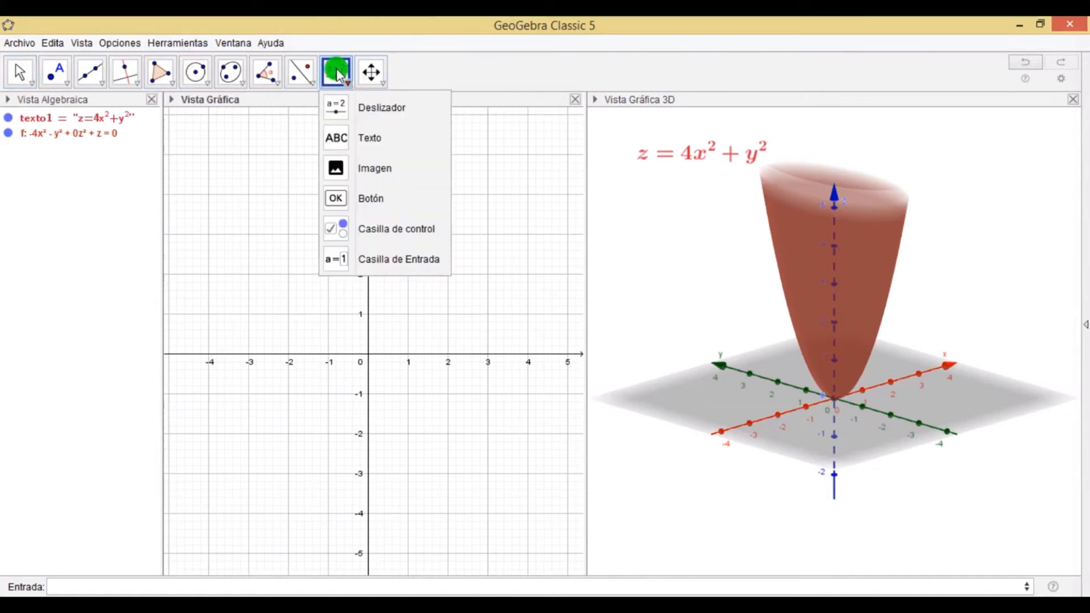
left_click(356, 107)
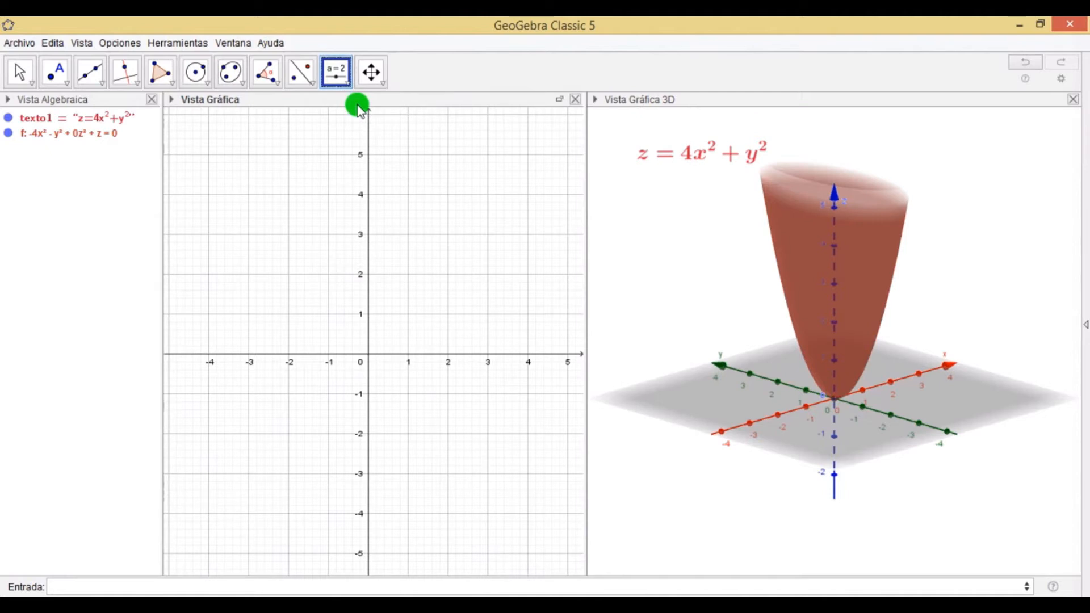
left_click(342, 79)
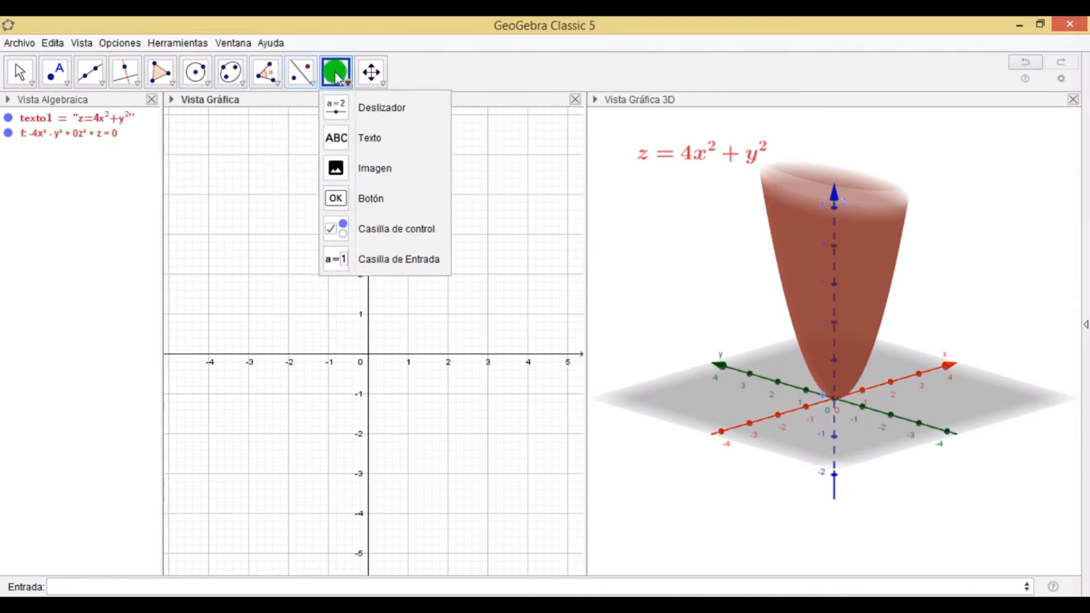
left_click(336, 105)
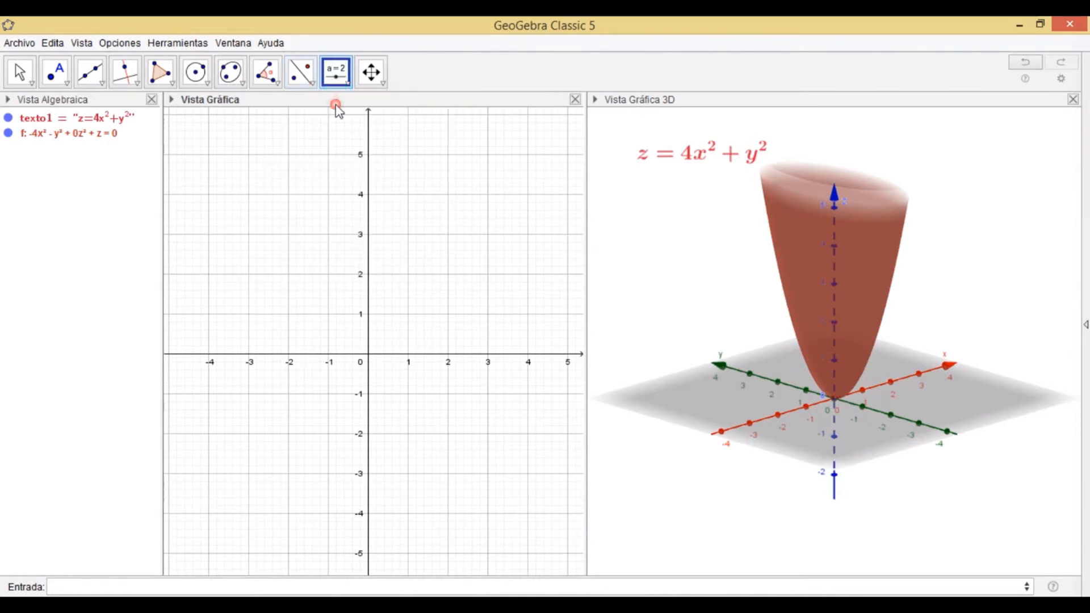
left_click(268, 147)
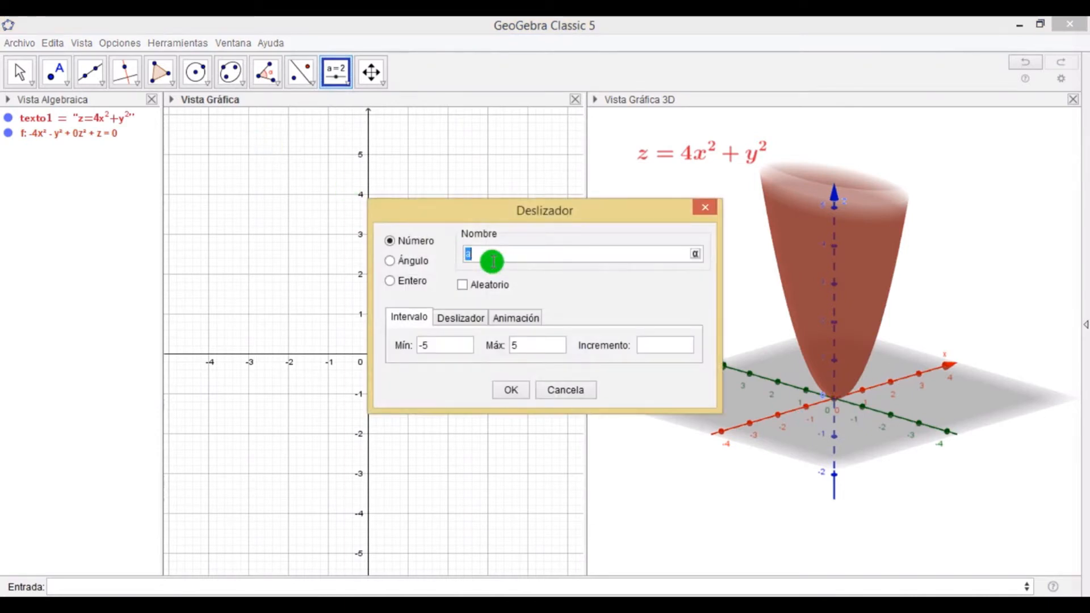
left_click(435, 348)
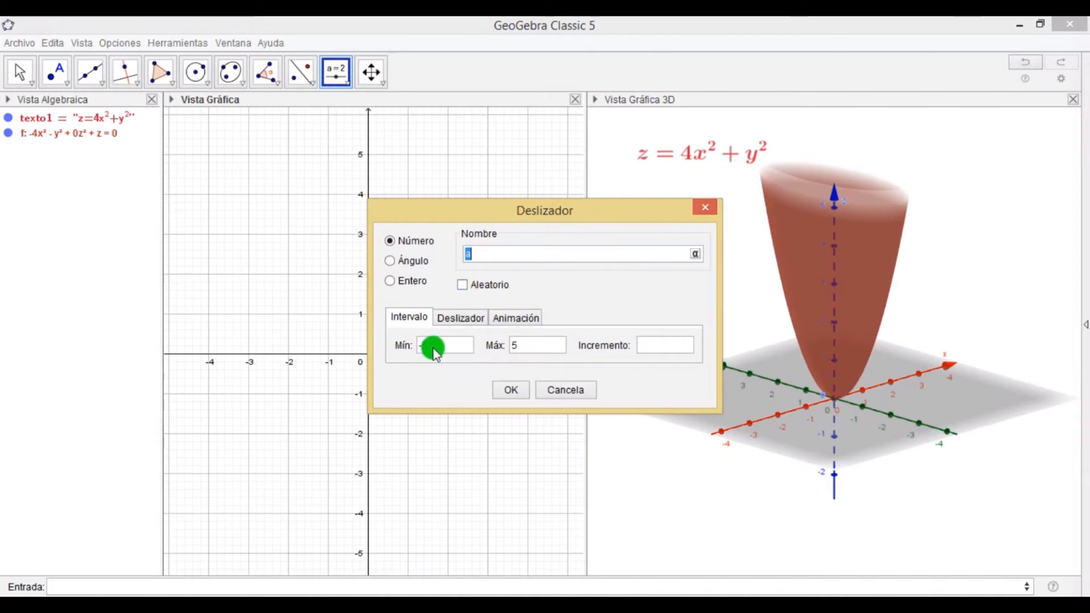
left_click(435, 349)
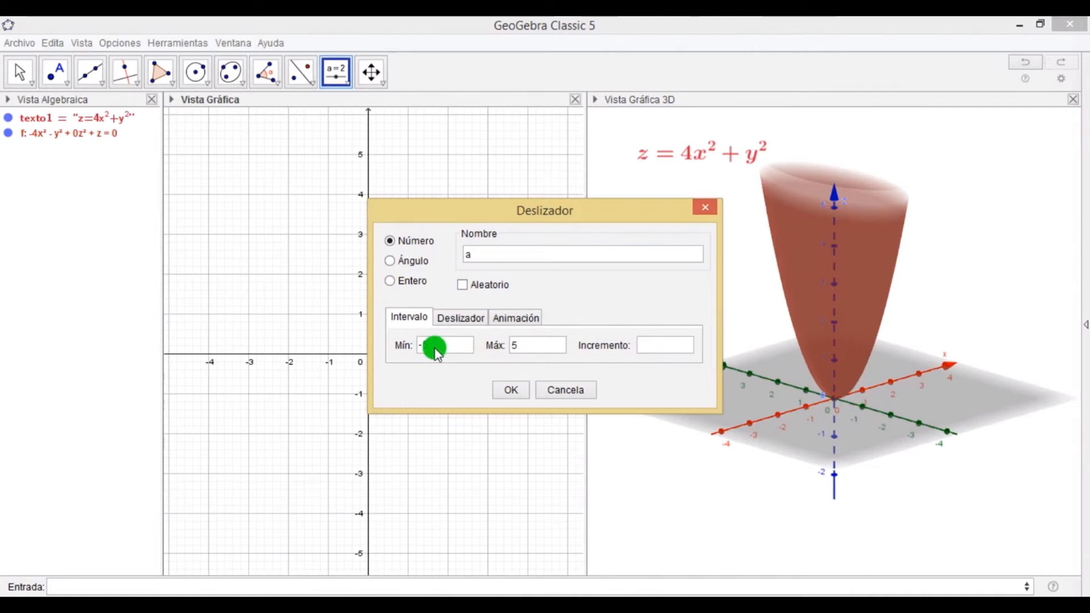
key("BackSpace")
type("0")
left_click(517, 349)
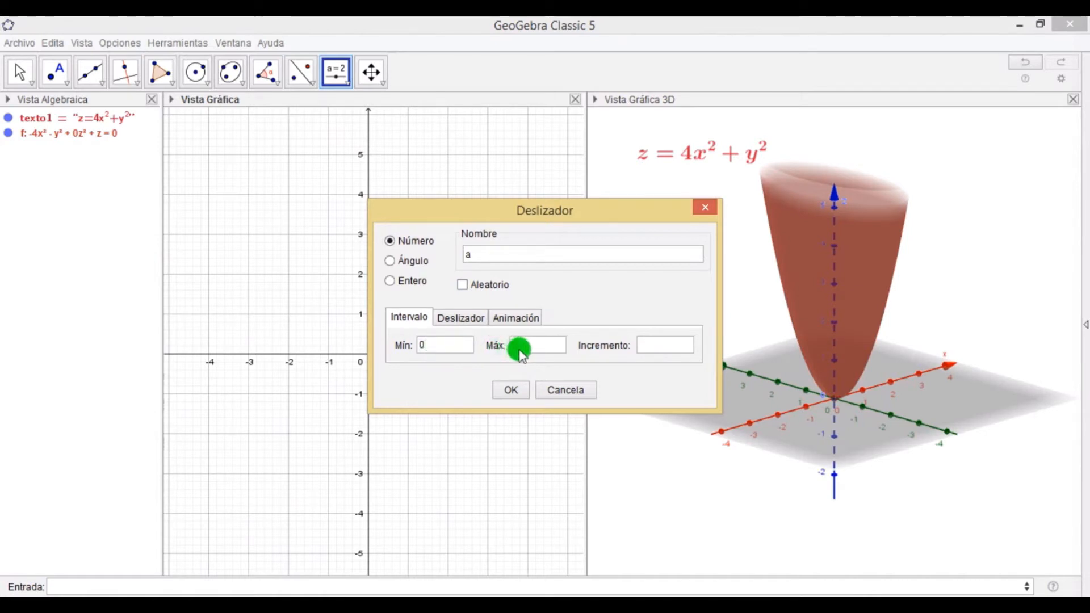
type("5")
left_click(653, 343)
left_click(661, 348)
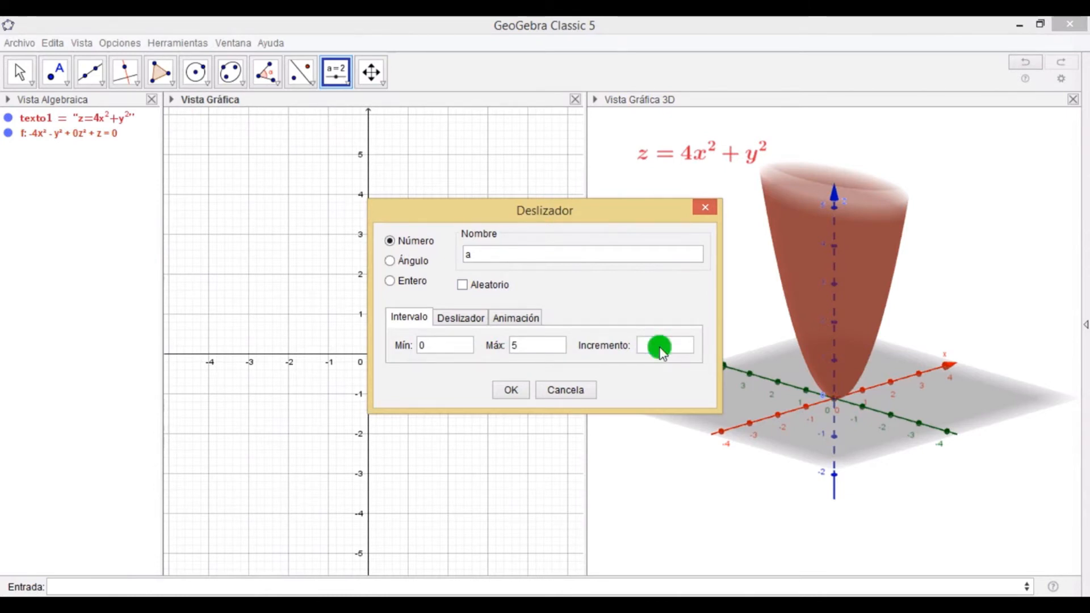
type("0.5")
left_click(506, 397)
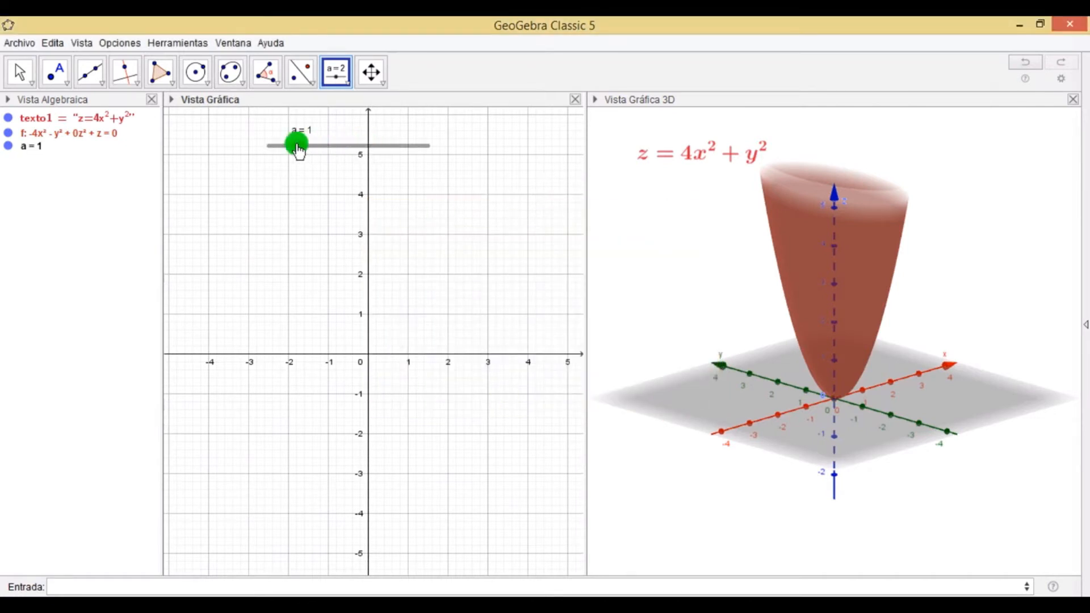
Set slider a to 1.5 and enter the horizontal plane z=a in the input bar.
left_click_drag(298, 147, 316, 180)
left_click(315, 173)
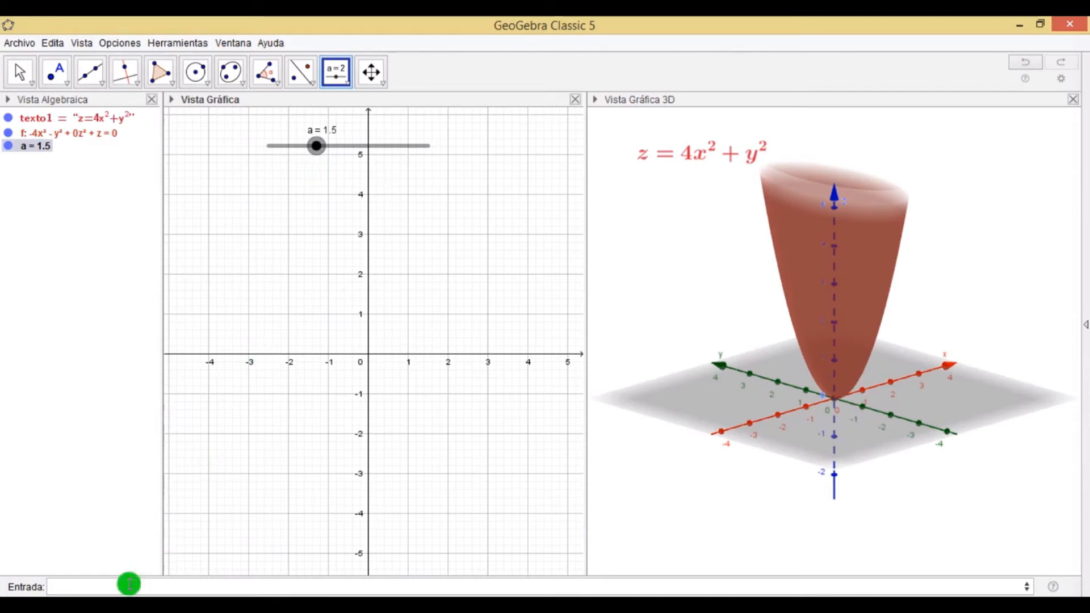
left_click(77, 588)
type("z")
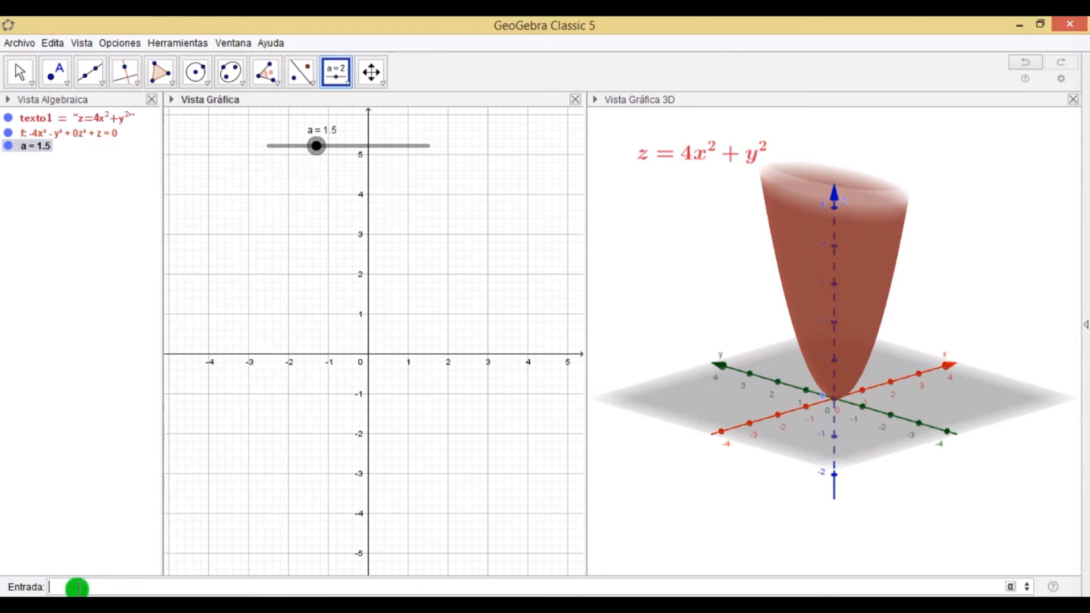
type("=1")
key("BackSpace")
type("4")
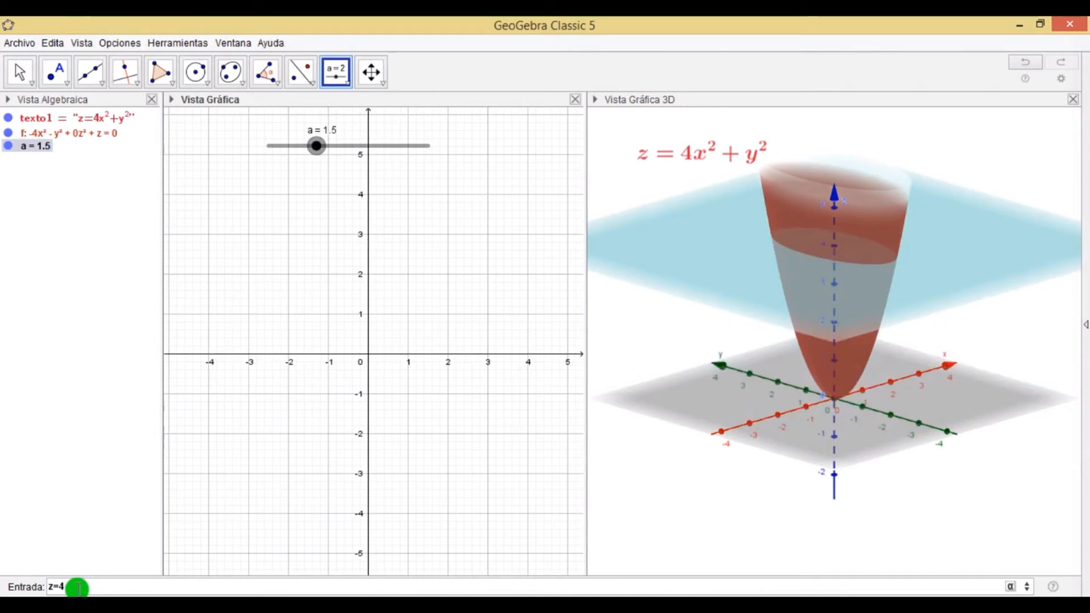
key("BackSpace")
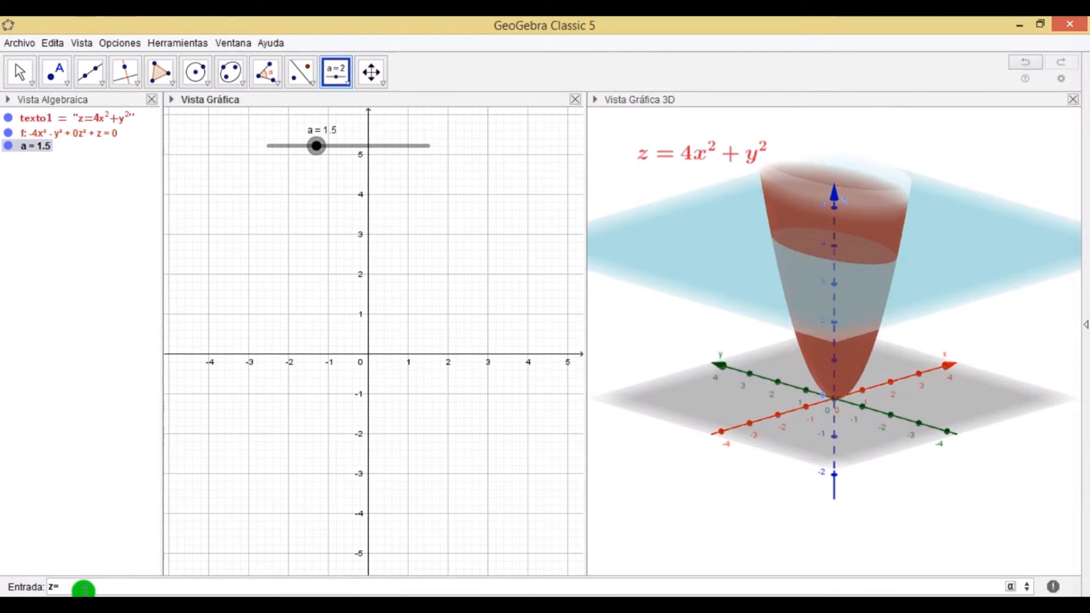
type("a")
key("Return")
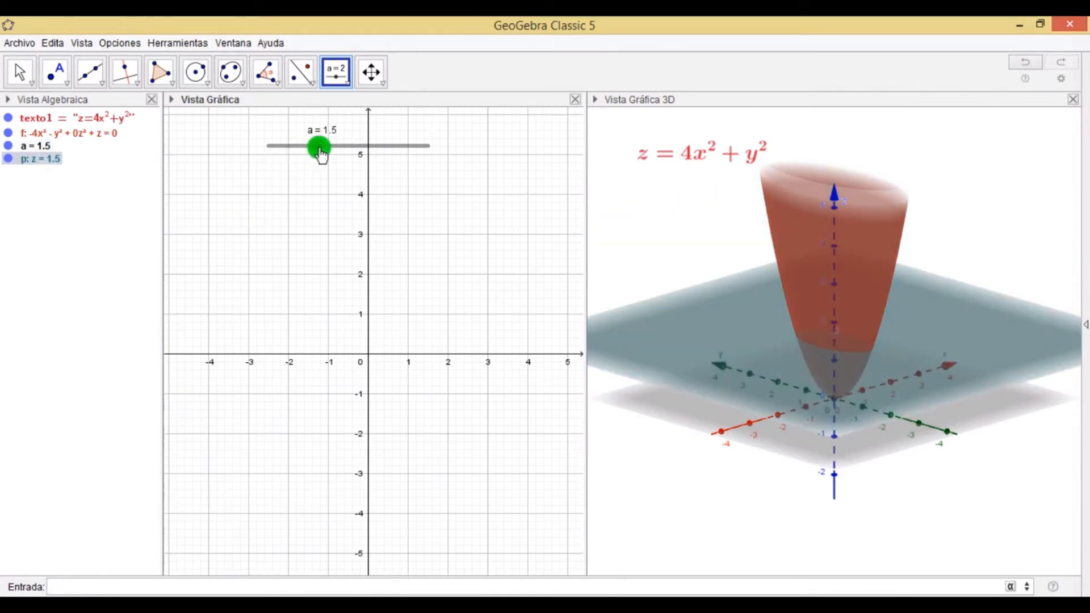
left_click_drag(318, 146, 314, 182)
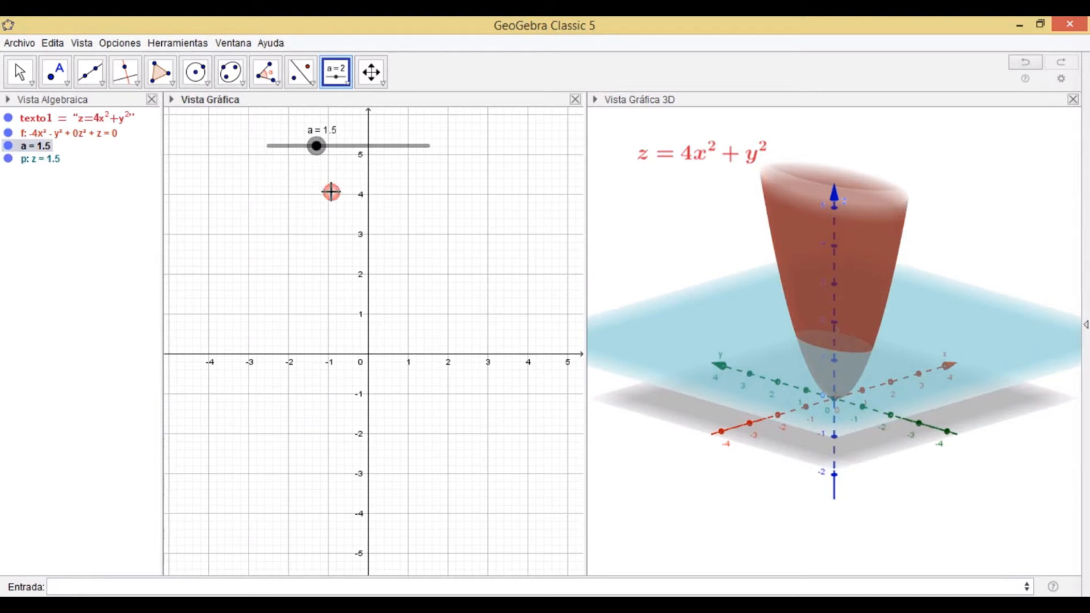
left_click(183, 588)
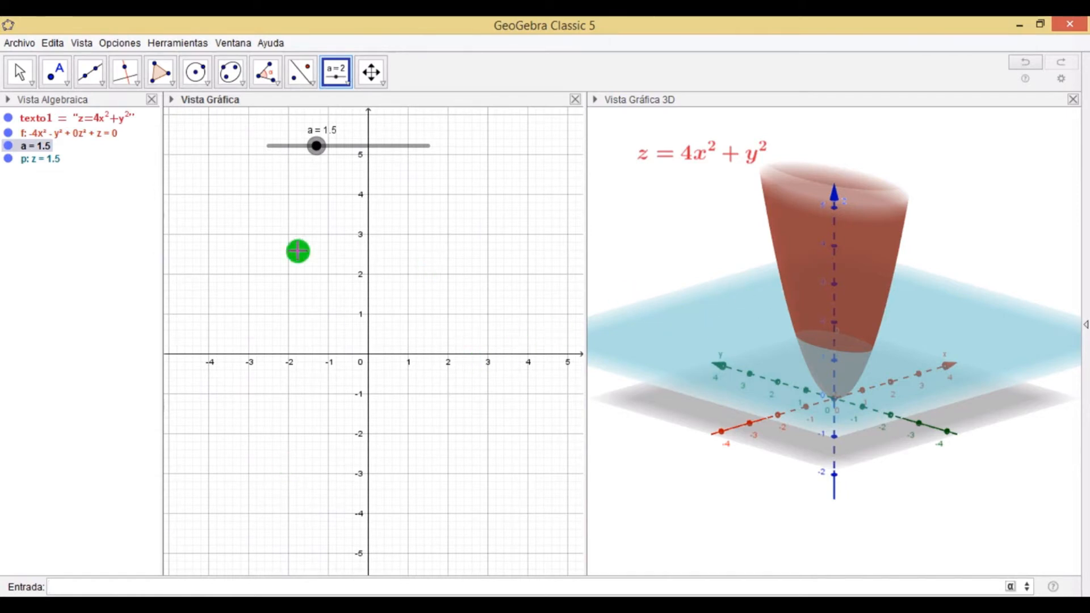
left_click(668, 194)
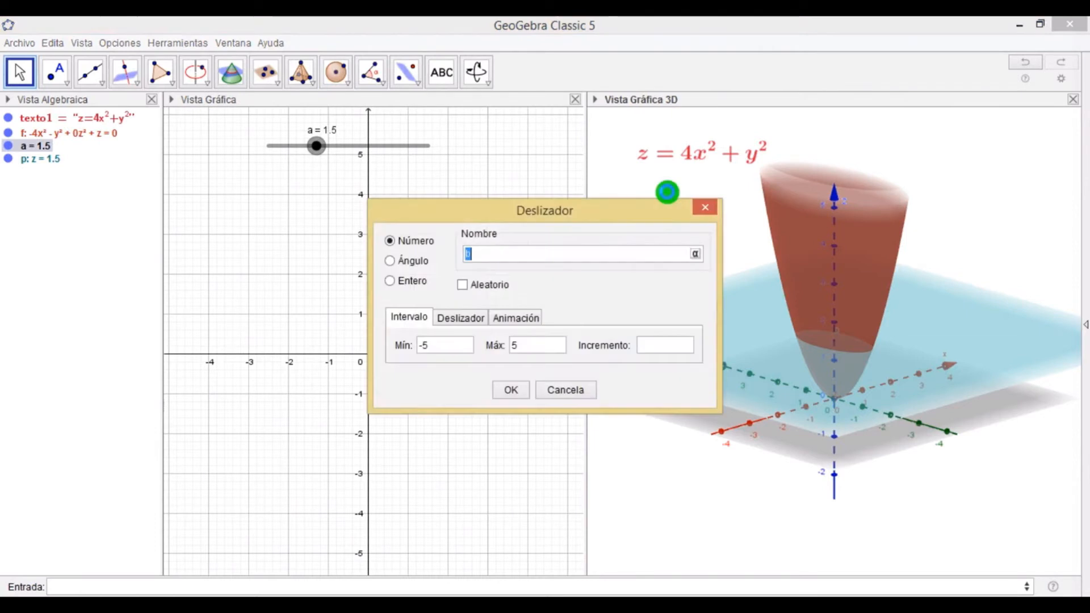
left_click(563, 397)
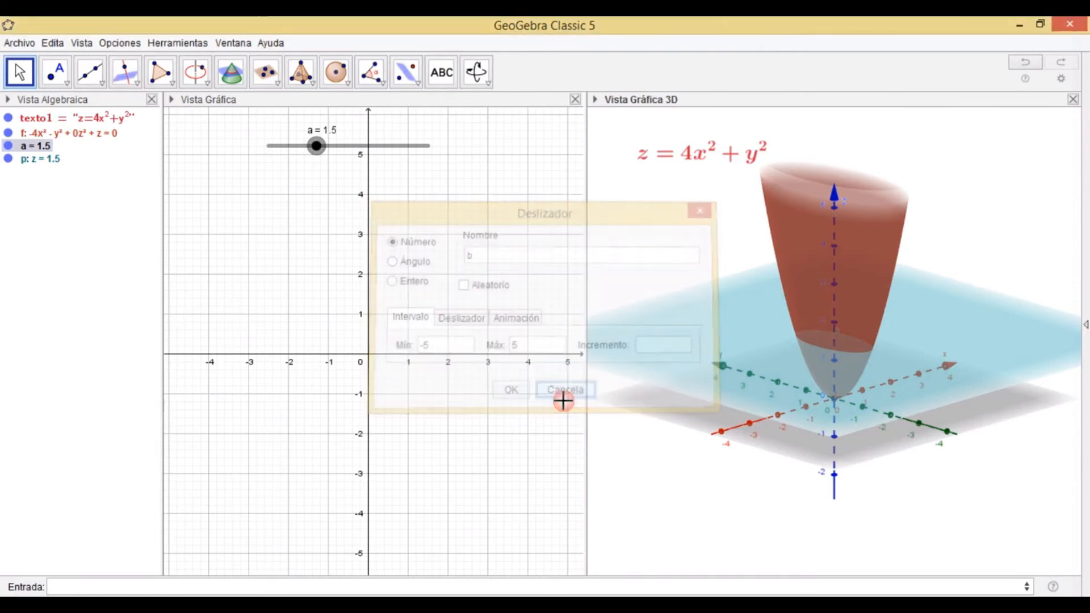
Intersect the plane z=a with the paraboloid to create its horizontal trace curve.
left_click(20, 72)
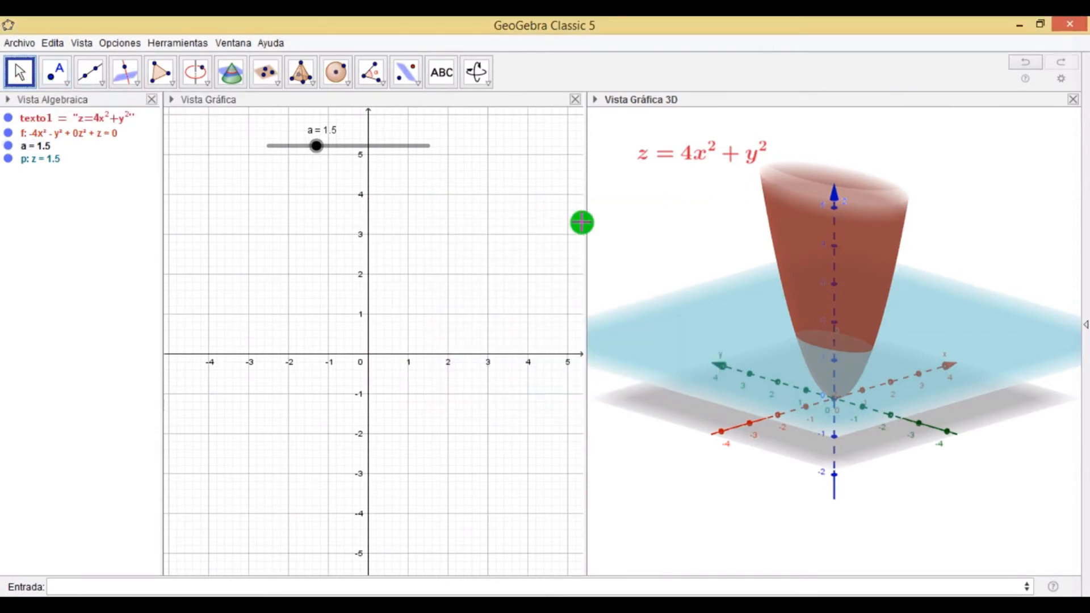
left_click(231, 74)
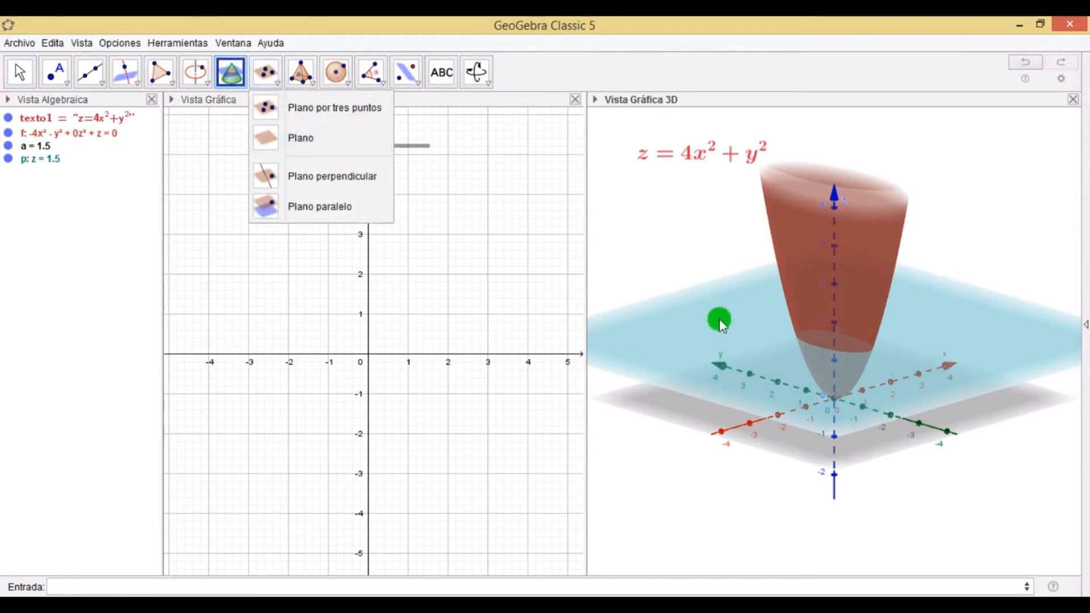
left_click(726, 334)
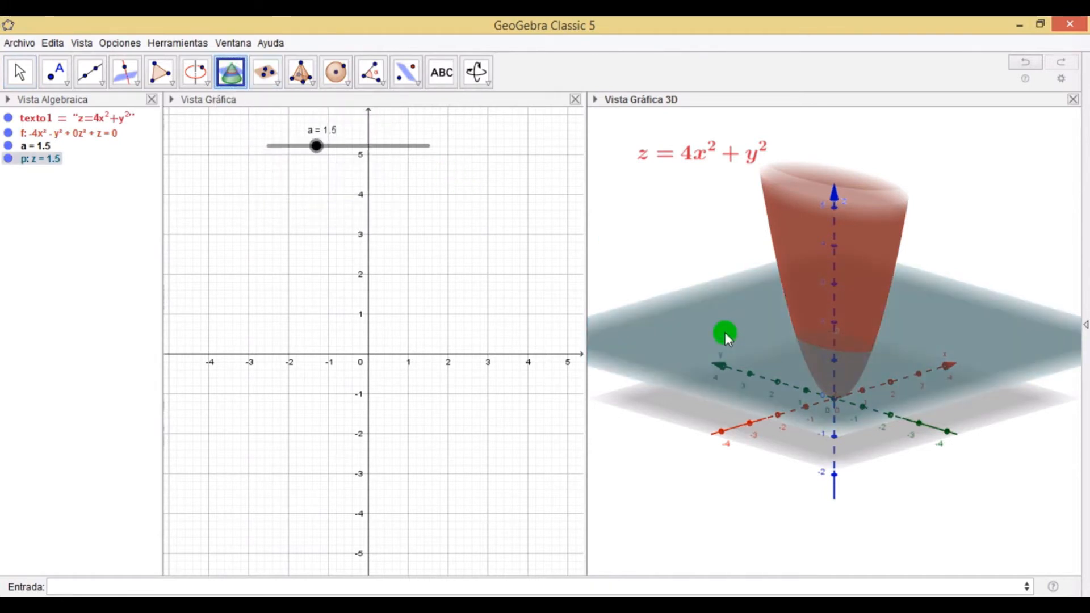
left_click(801, 244)
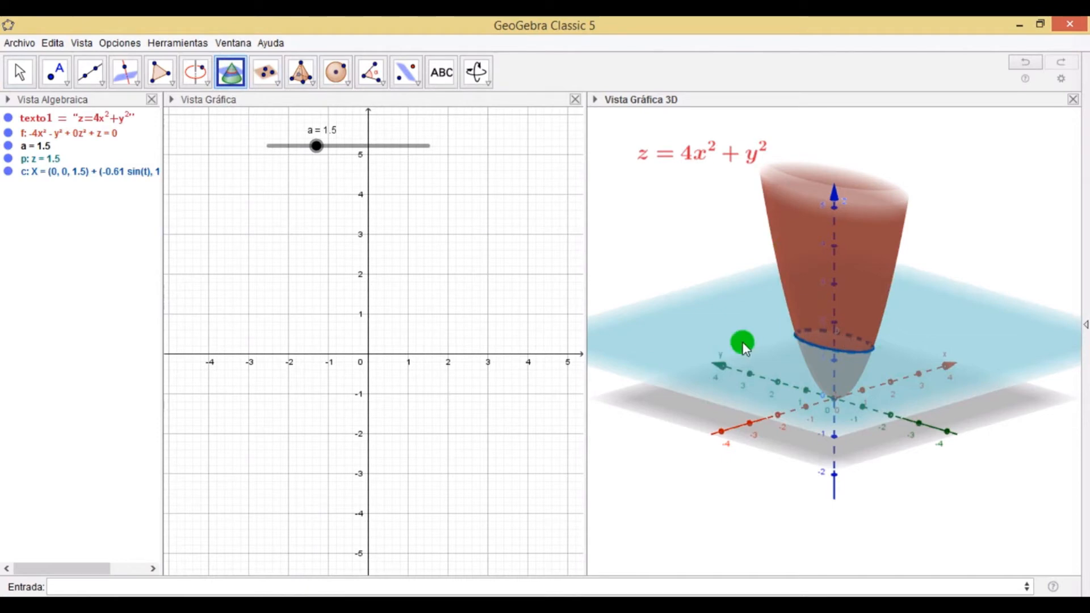
Hide the plane and the paraboloid so only the trace curve remains visible in the 3D view.
left_click(19, 72)
left_click_drag(631, 237, 717, 244)
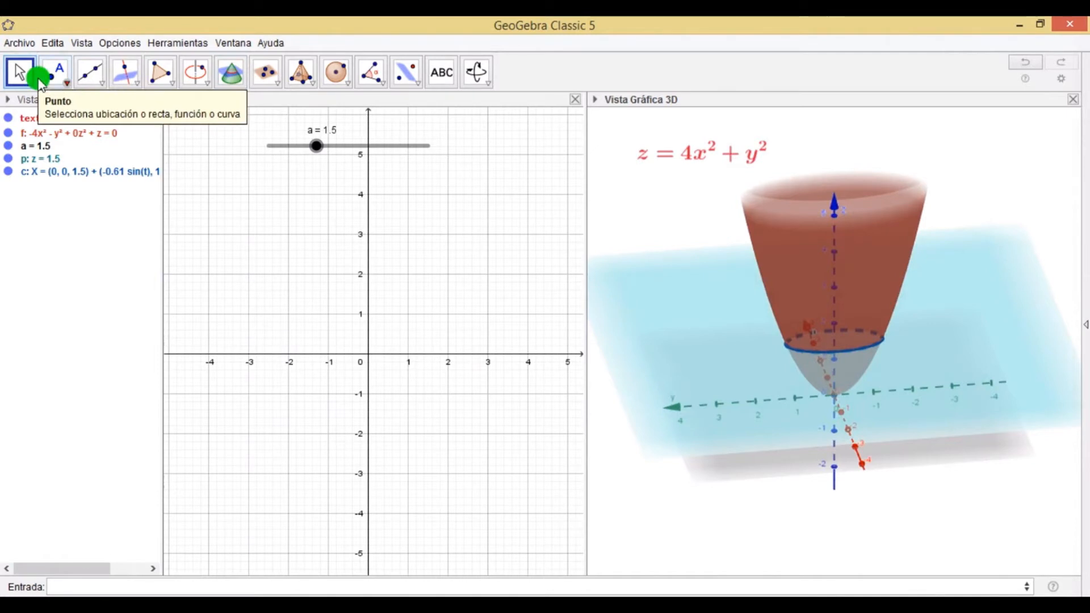
left_click(8, 161)
left_click(9, 159)
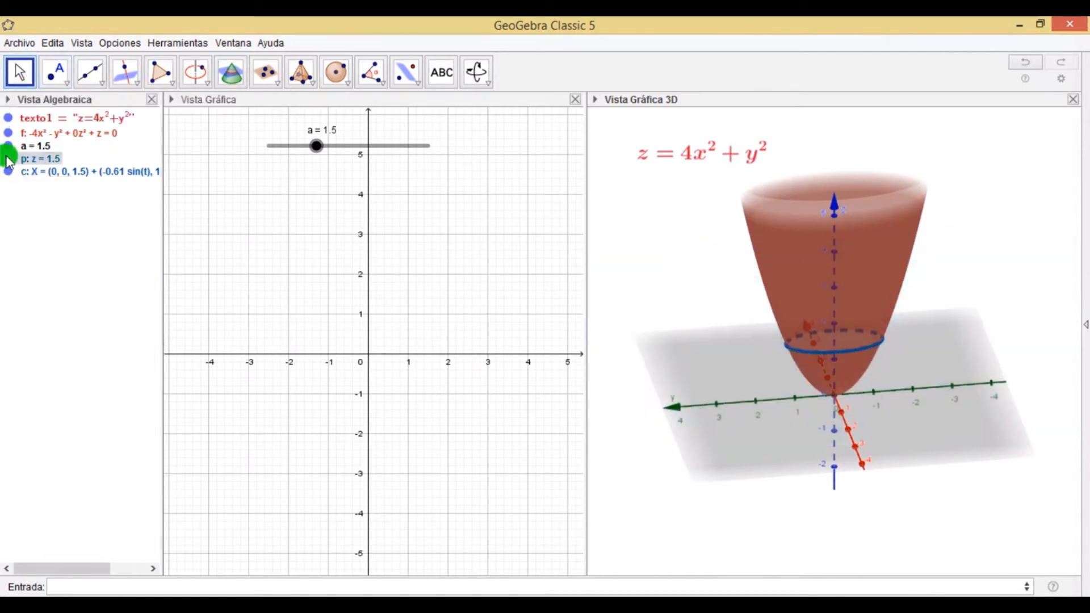
left_click(7, 119)
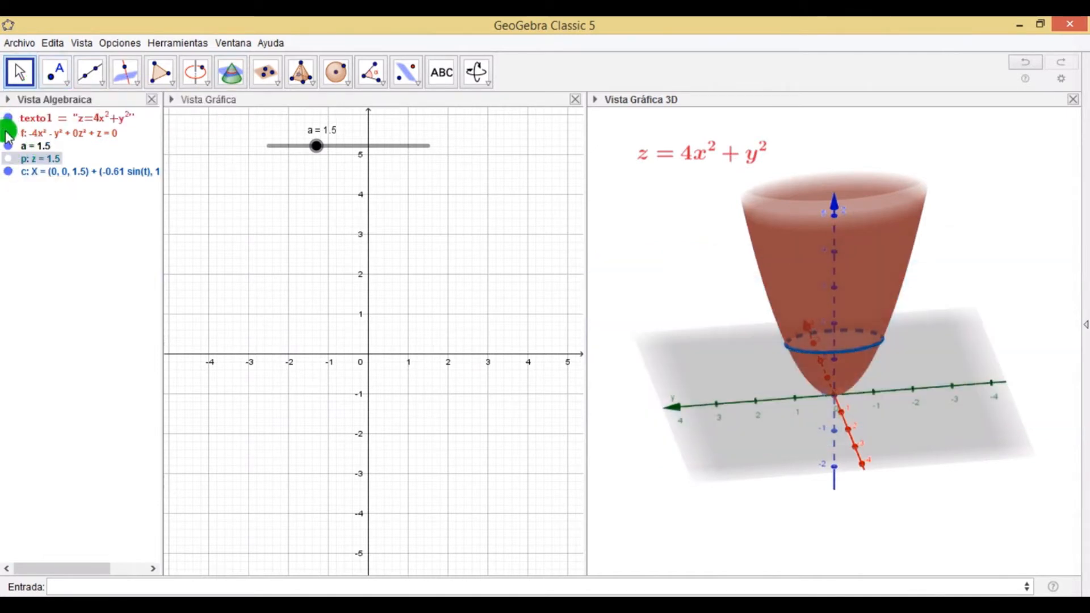
left_click(7, 133)
Drag slider a down to 0 to move the trace curve to the origin.
left_click_drag(317, 146, 272, 170)
mouse_move(419, 233)
left_mouse_down()
mouse_move(442, 235)
mouse_move(426, 231)
left_mouse_up()
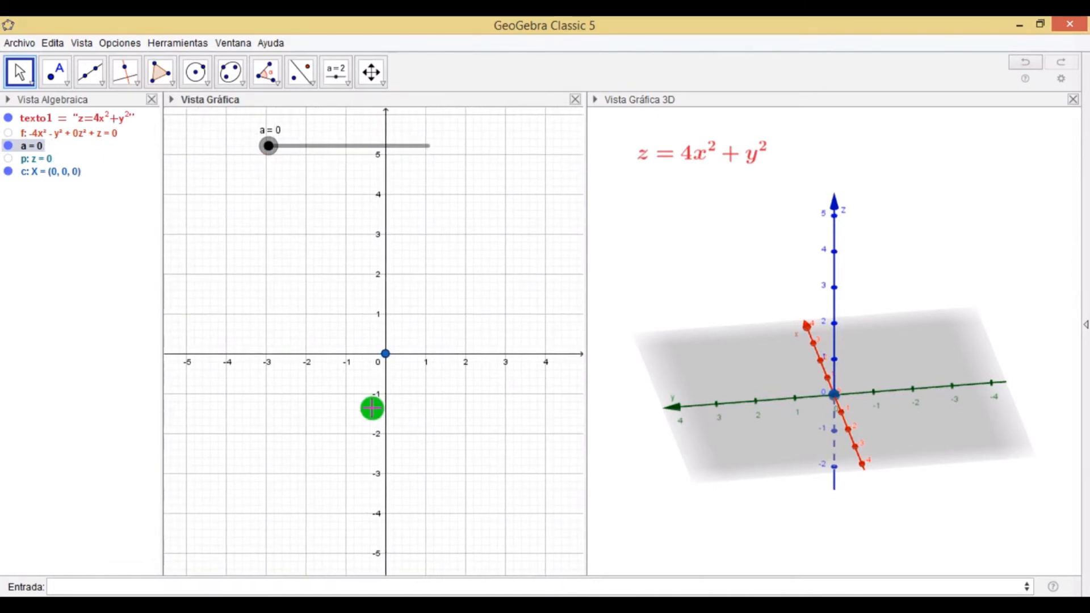
left_click(320, 593)
left_click(281, 575)
left_click(271, 559)
left_click(592, 417)
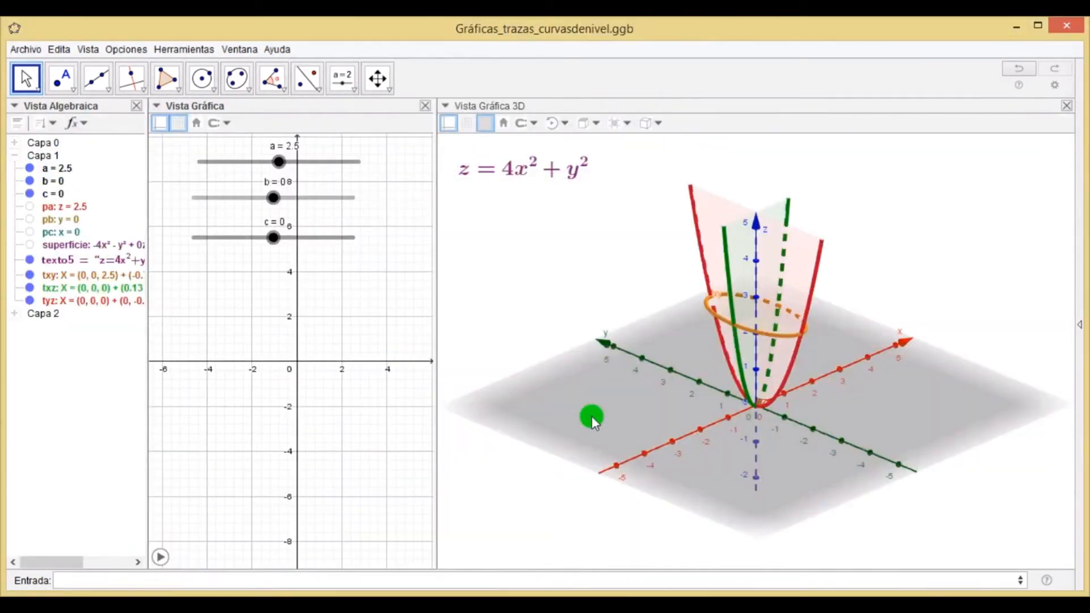
Move slider b to -1 and back to 0 to examine how the vertical trace shifts on the paraboloid.
left_click_drag(563, 352, 629, 342)
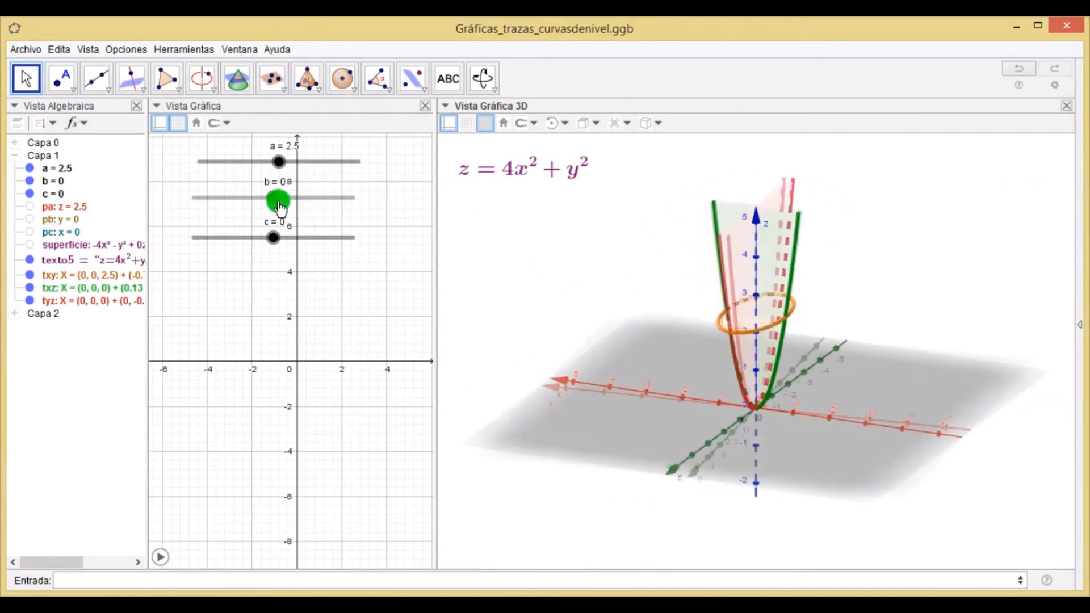
left_click_drag(279, 165, 264, 199)
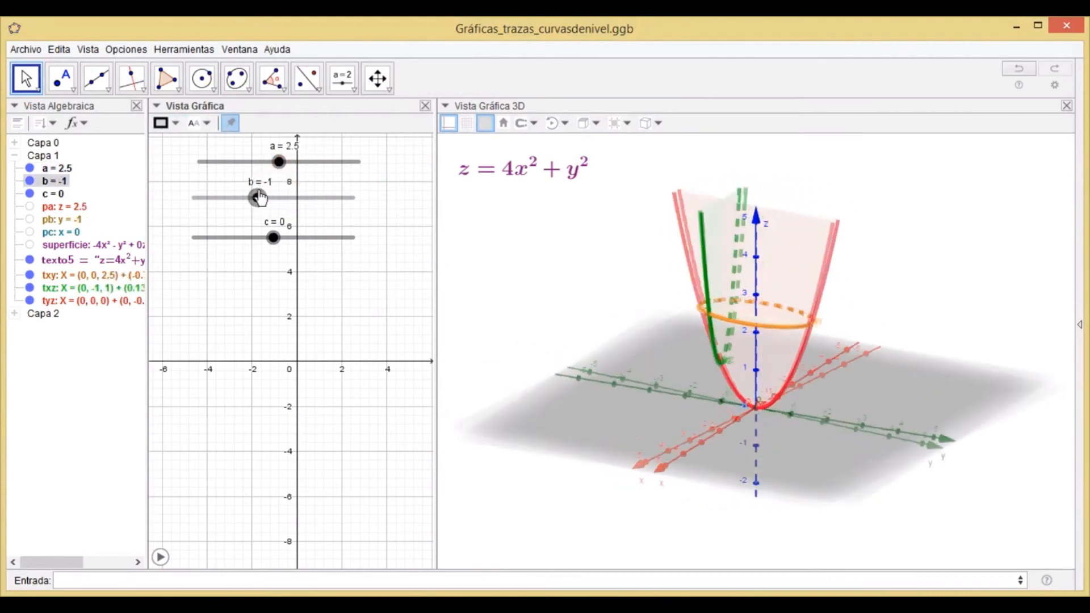
left_click_drag(269, 198, 273, 198)
left_click(487, 244)
left_click(282, 238)
mouse_move(283, 238)
left_mouse_down()
mouse_move(296, 241)
mouse_move(274, 243)
left_mouse_up()
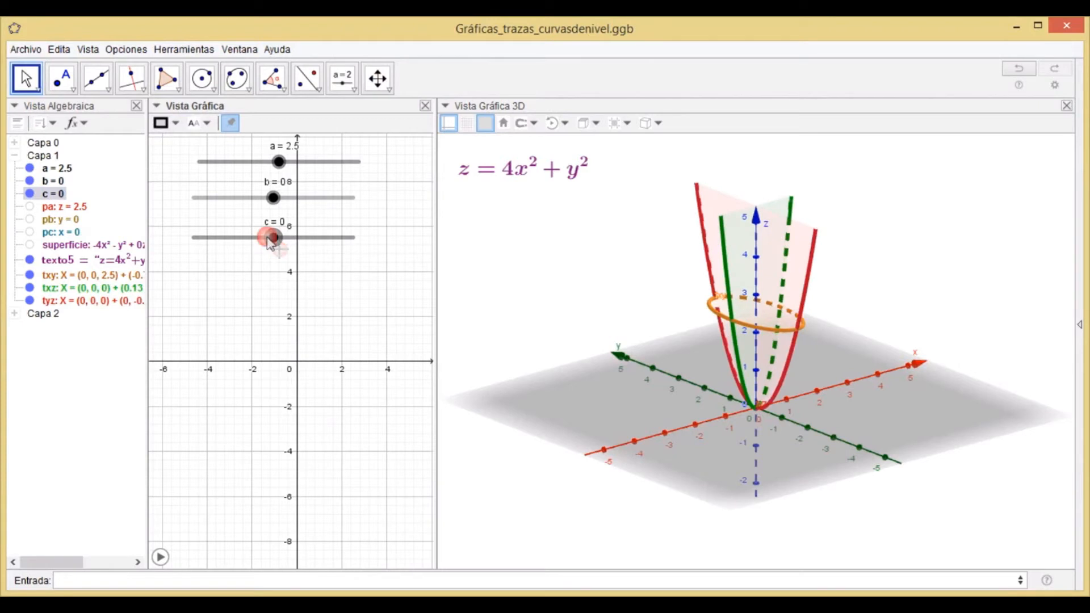
Select the planes pa, pb and pc in the algebra view to examine their definitions.
left_click_drag(547, 254, 618, 259)
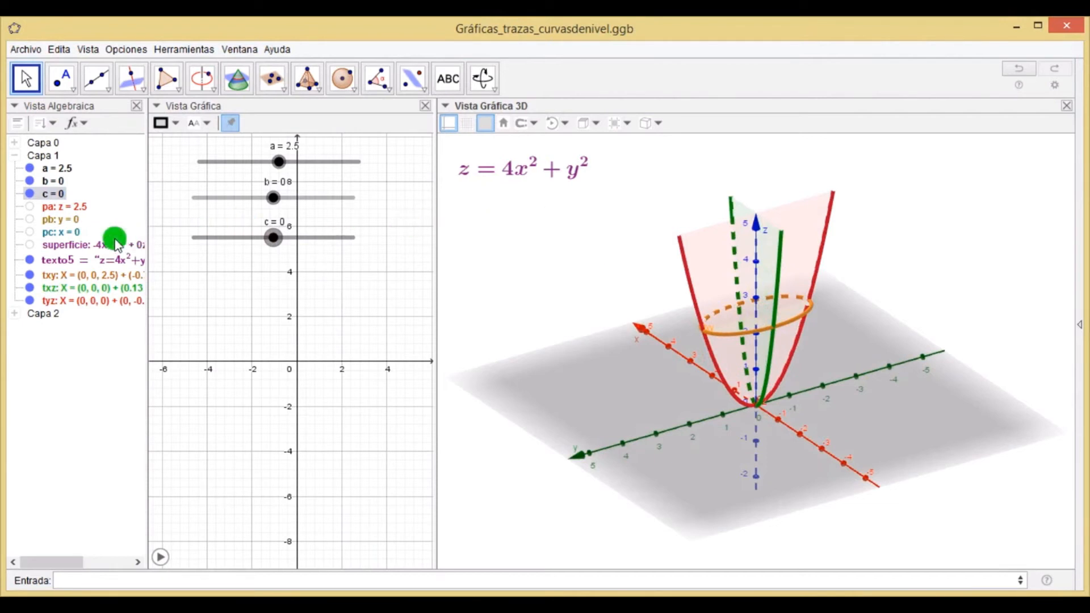
left_click(67, 207)
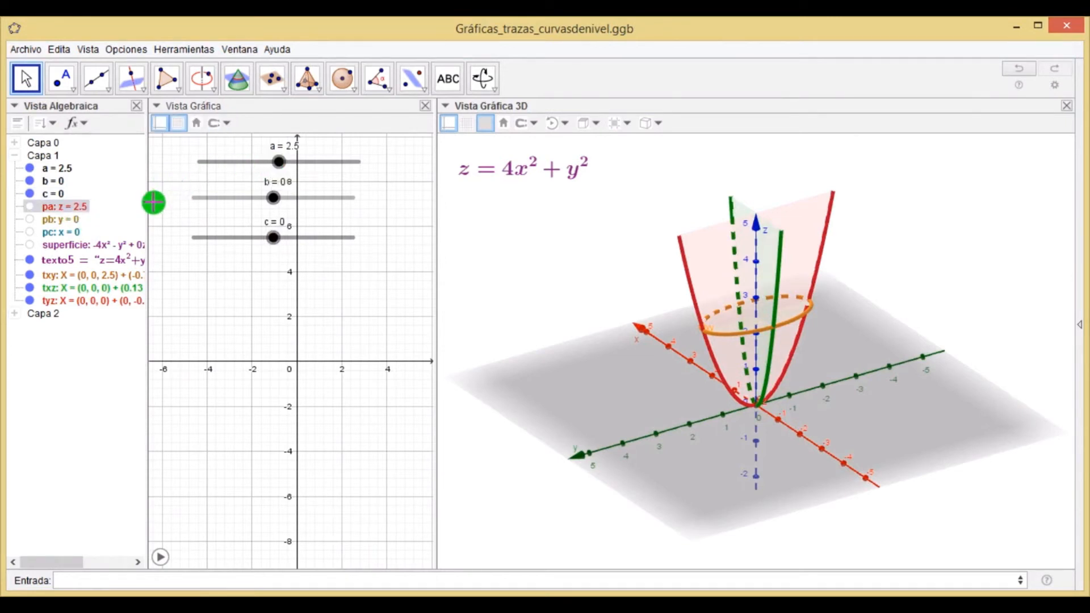
left_click(61, 220)
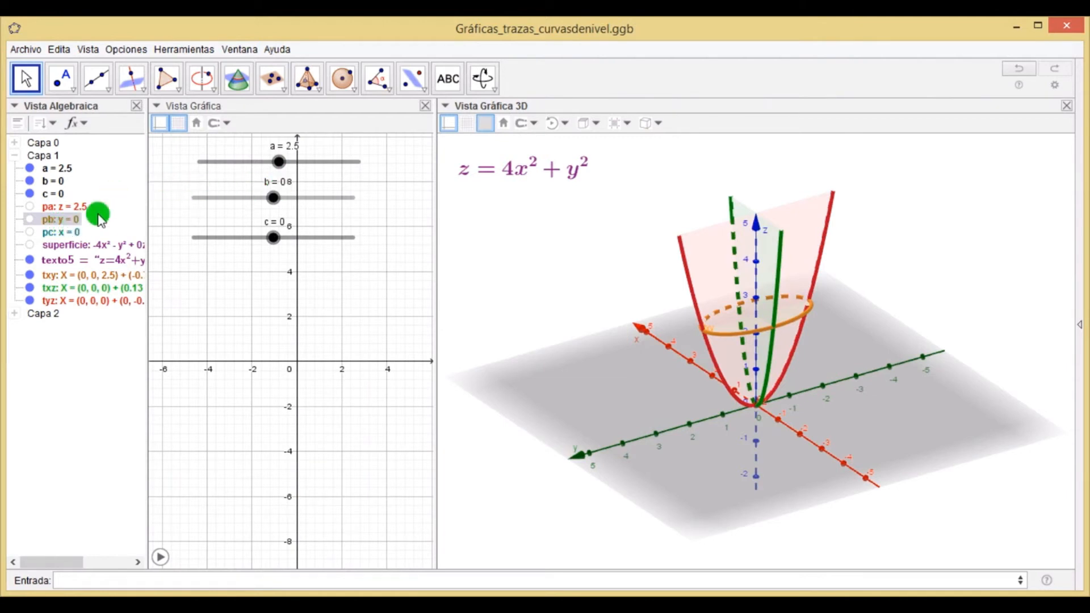
left_click(69, 233)
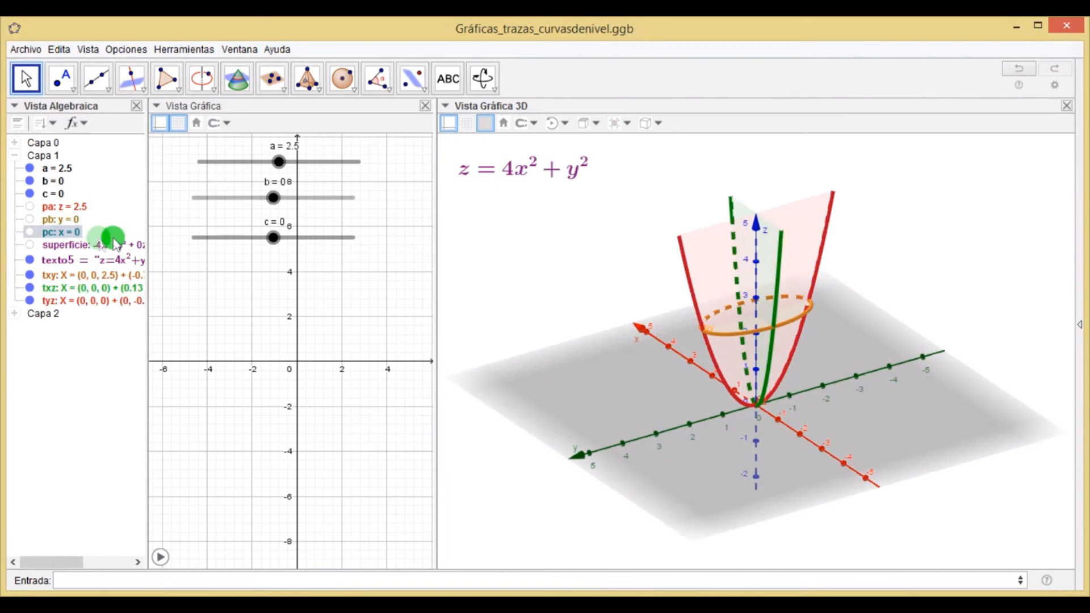
Switch to the other GeoGebra Classic 5 window with the blank workspace.
left_click_drag(268, 243, 276, 249)
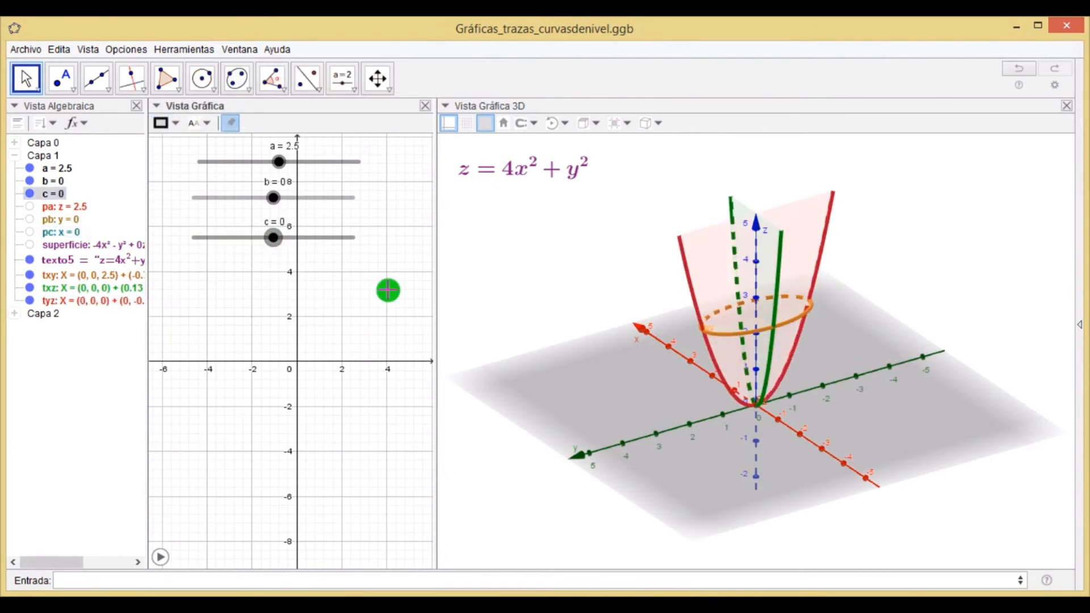
left_click_drag(504, 301, 703, 552)
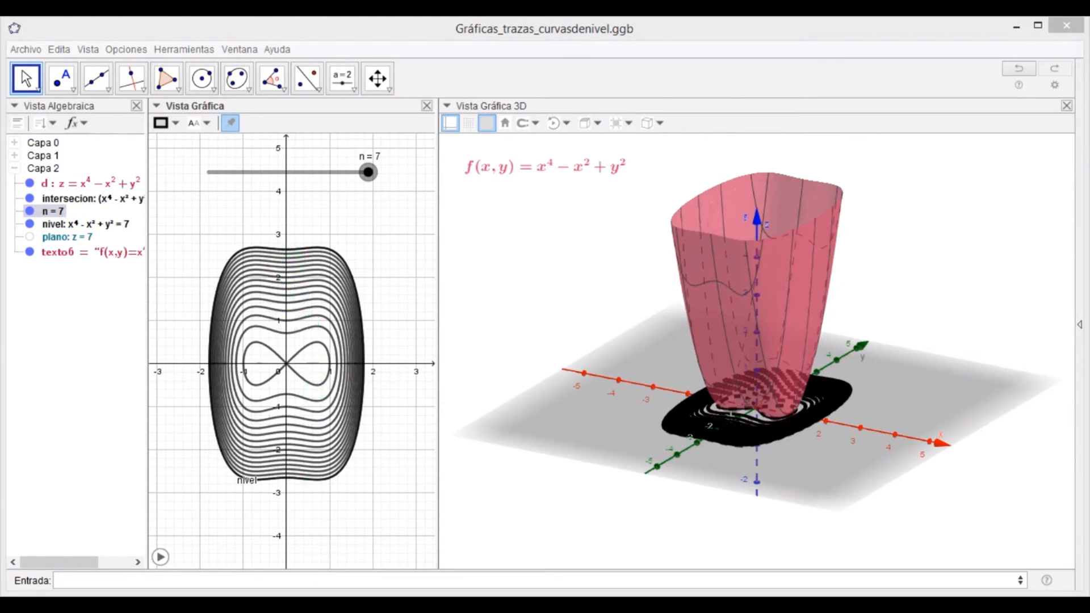
mouse_move(314, 604)
left_click(362, 543)
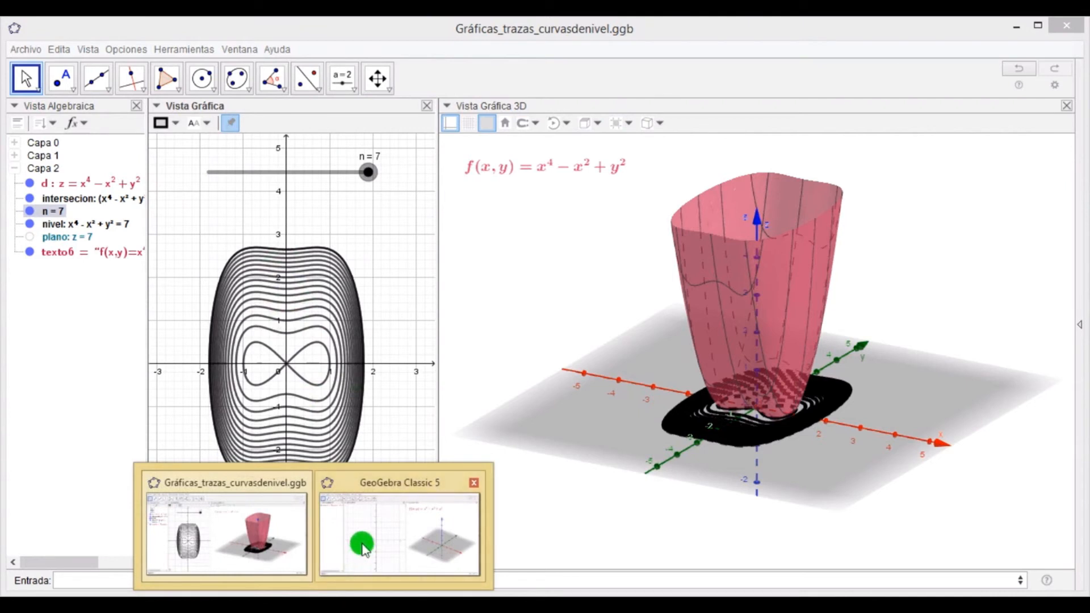
left_click(281, 586)
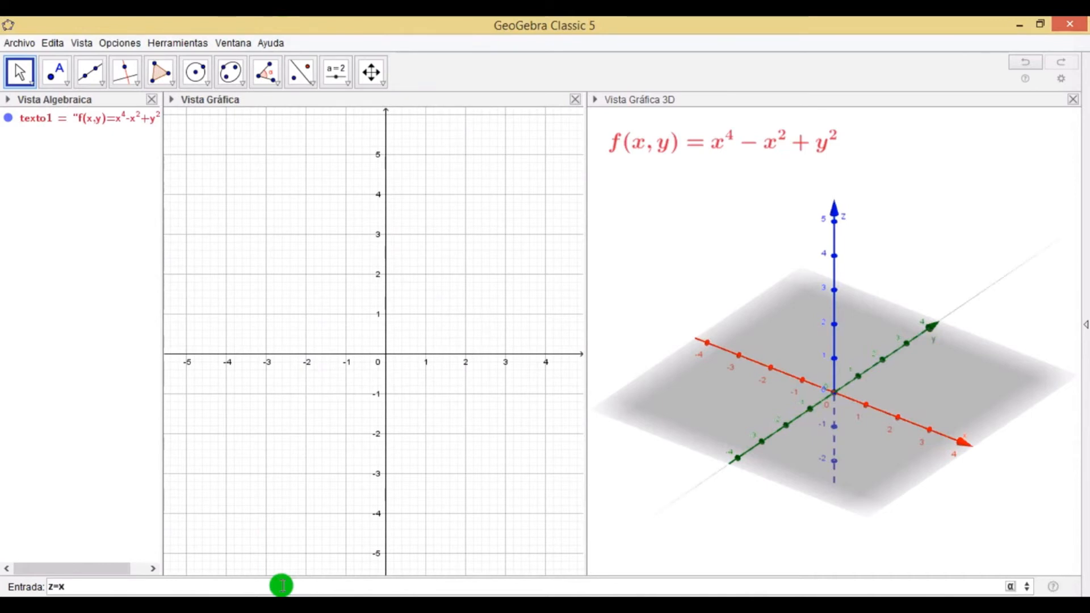
Graph the surface z=x^4-x^2+y^2 from the input bar.
type("z=x^4-")
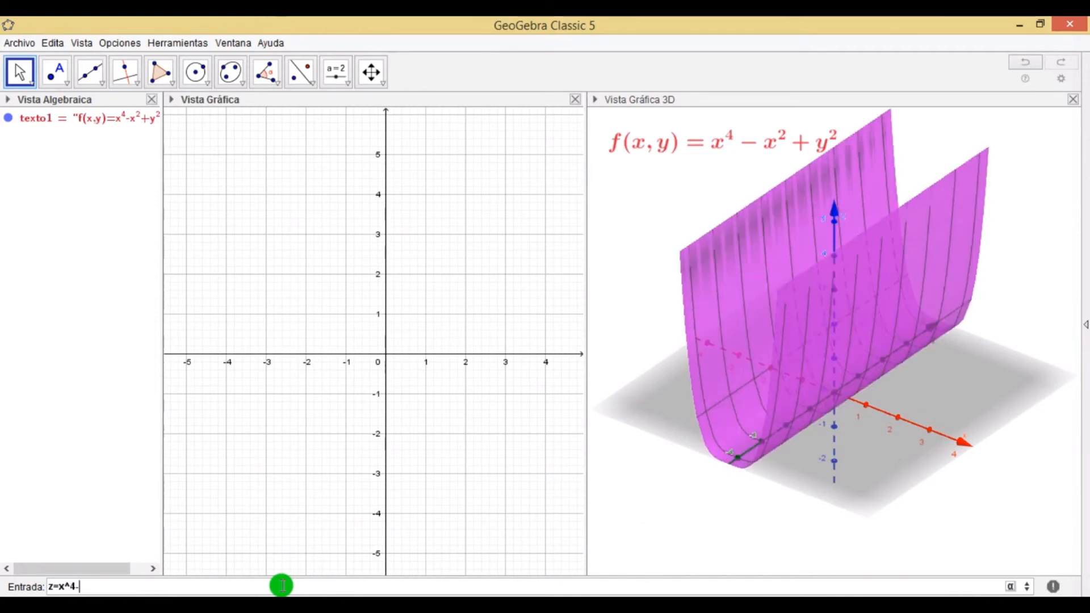
type("x")
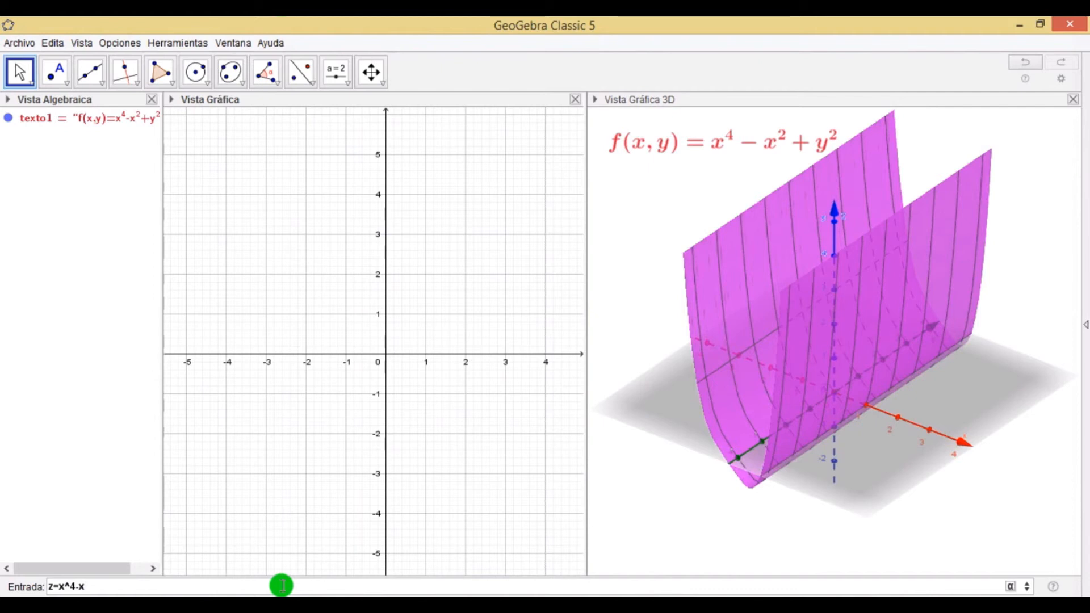
type("^2")
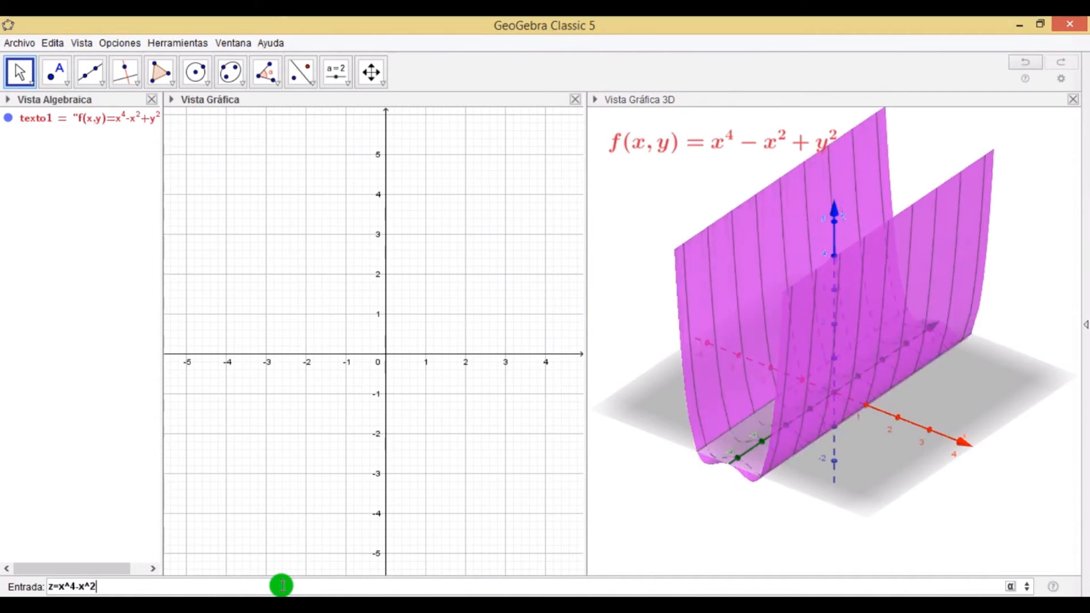
type("+y")
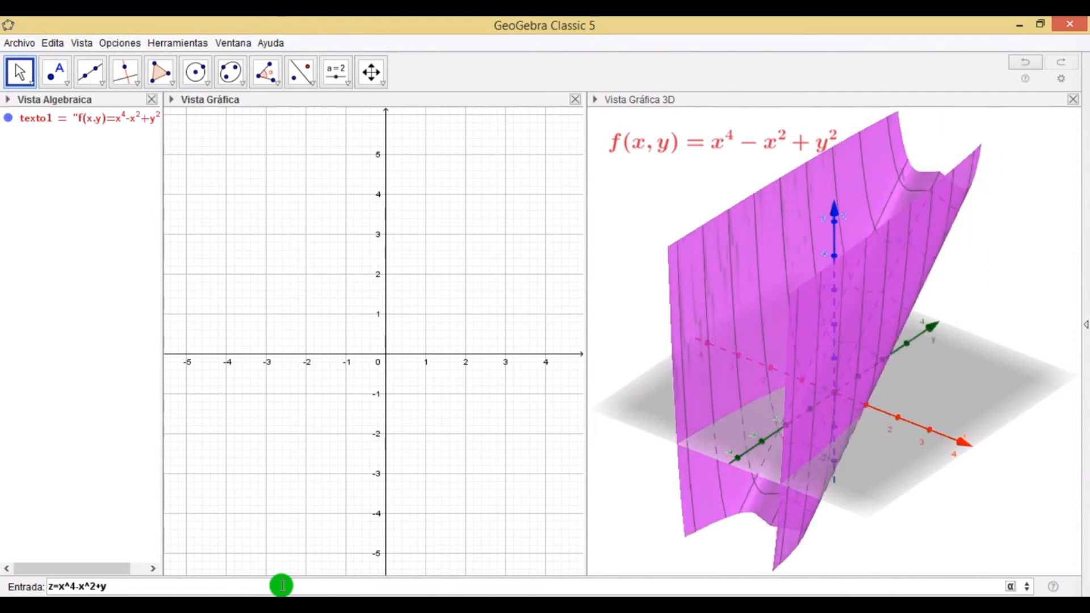
type("^2")
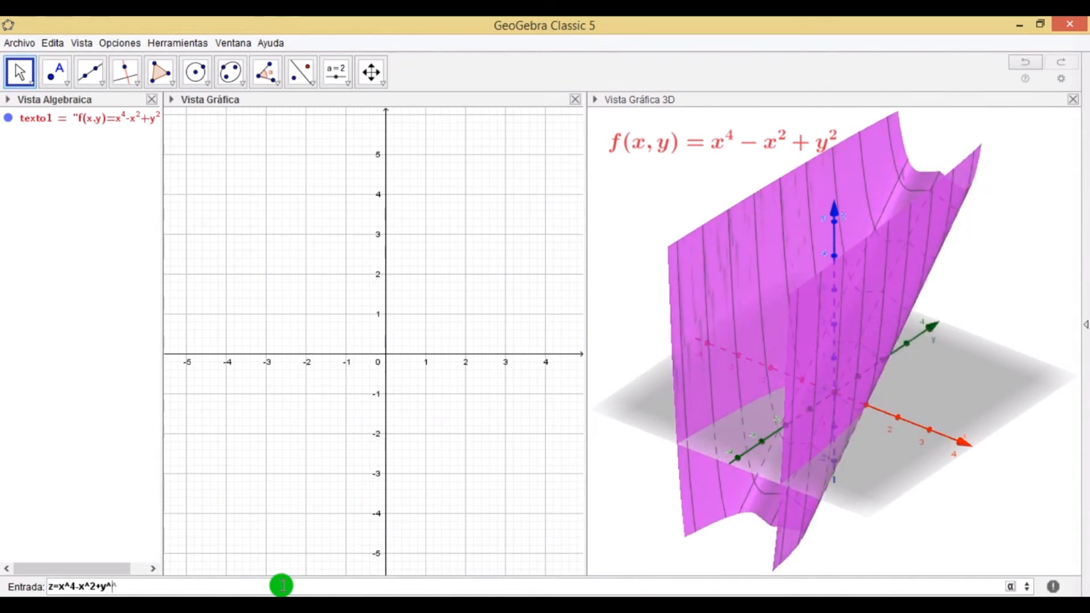
key("Return")
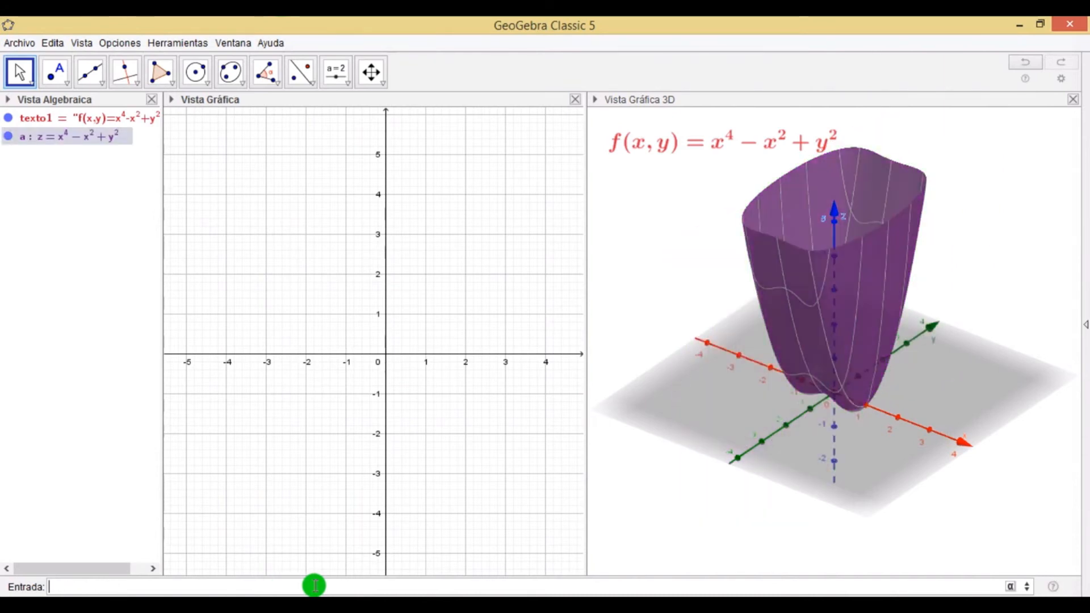
Plot the level curve x^4-x^2+y^2=1.
left_click(674, 301)
left_click_drag(682, 309, 728, 277)
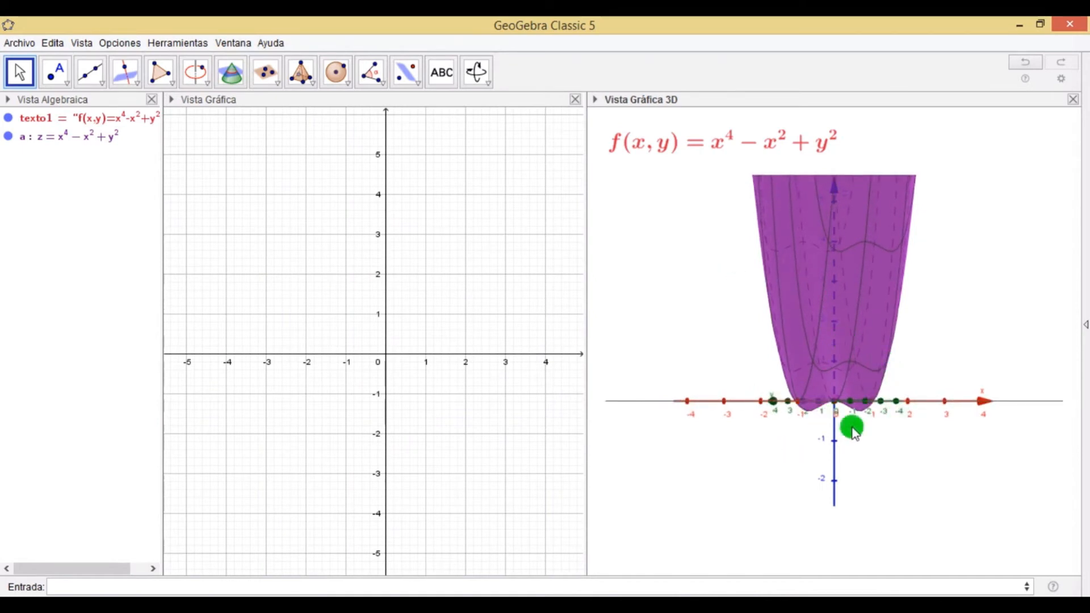
left_click_drag(840, 311, 896, 335)
left_click(325, 588)
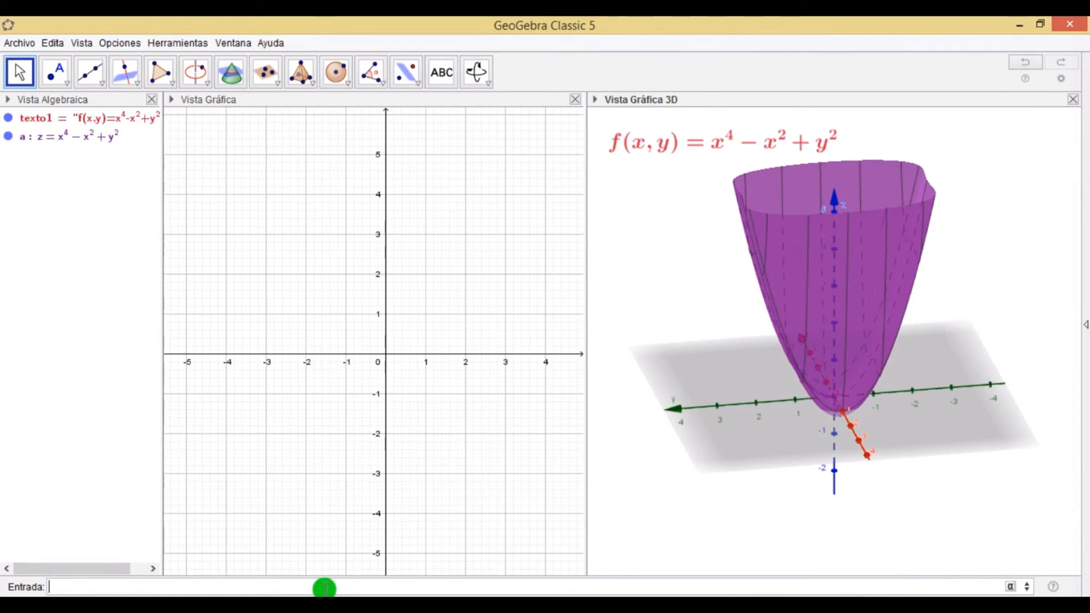
left_click(316, 584)
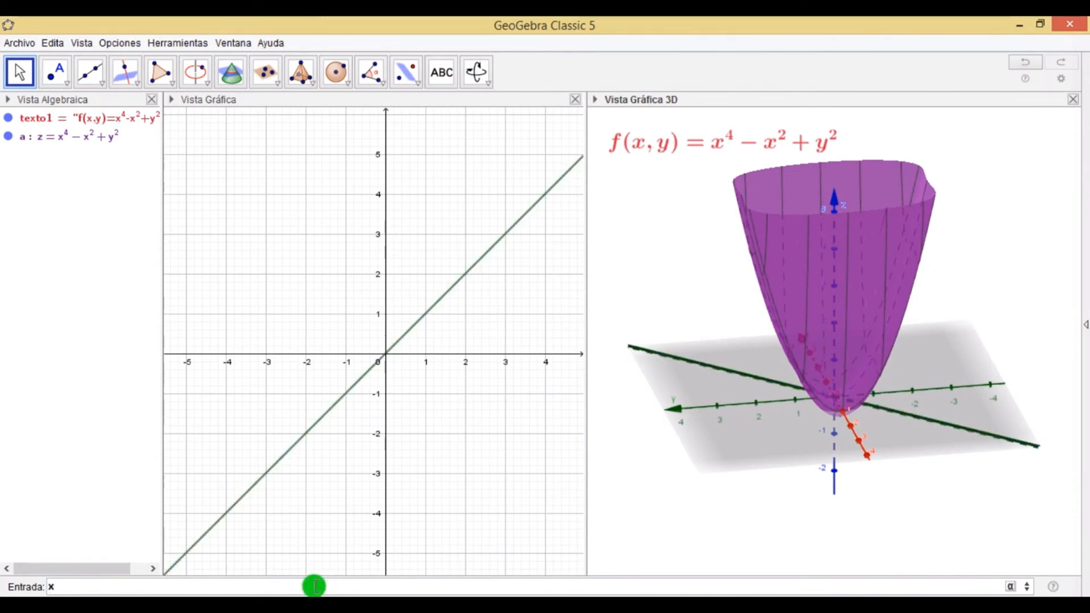
type("x^^")
type("4-x")
type("^2")
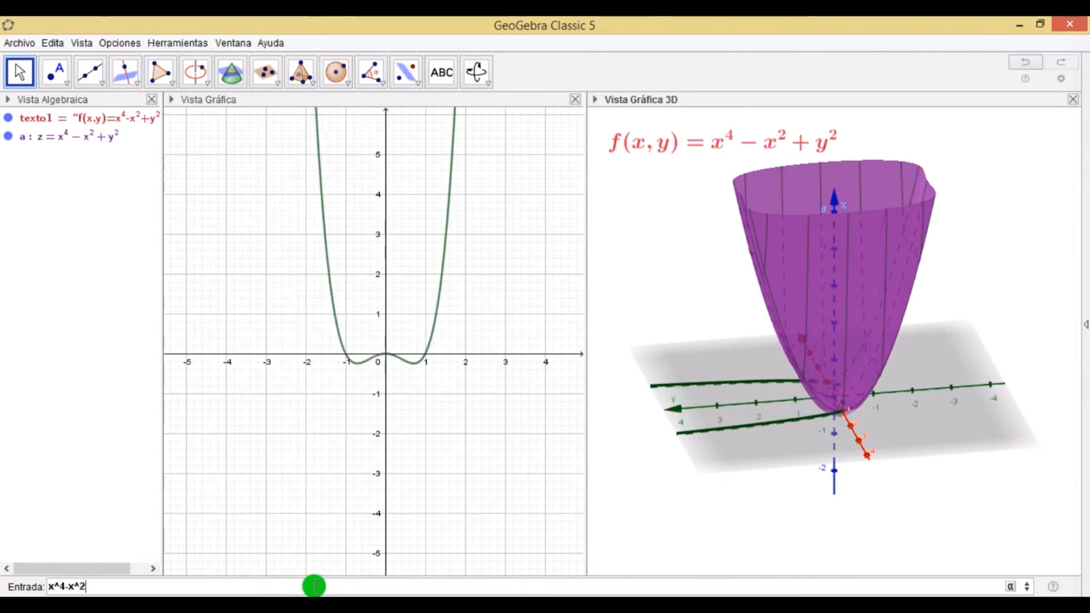
type("+y")
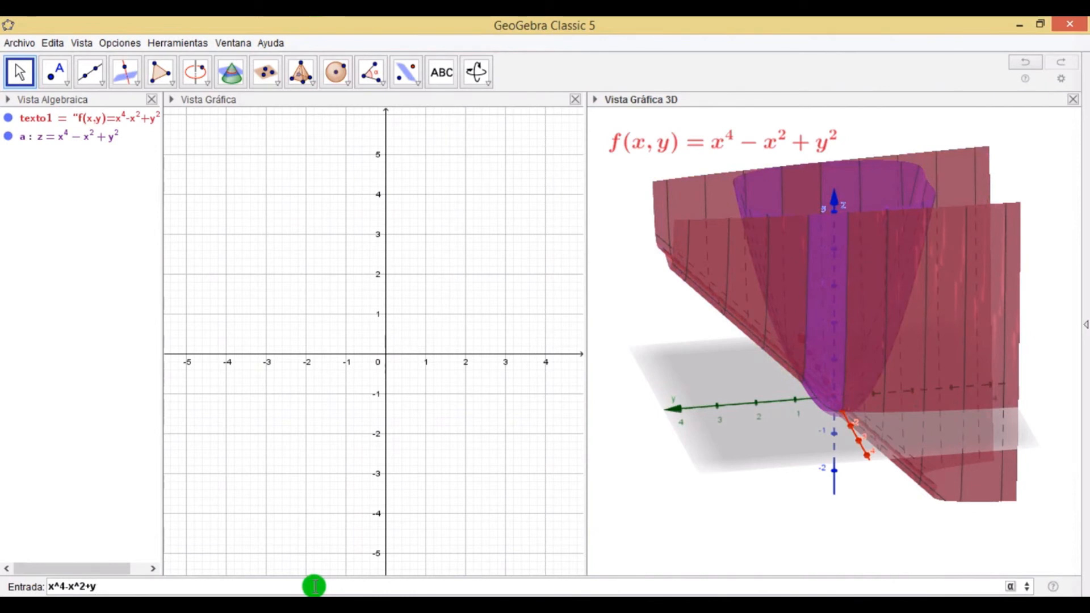
type("^2=")
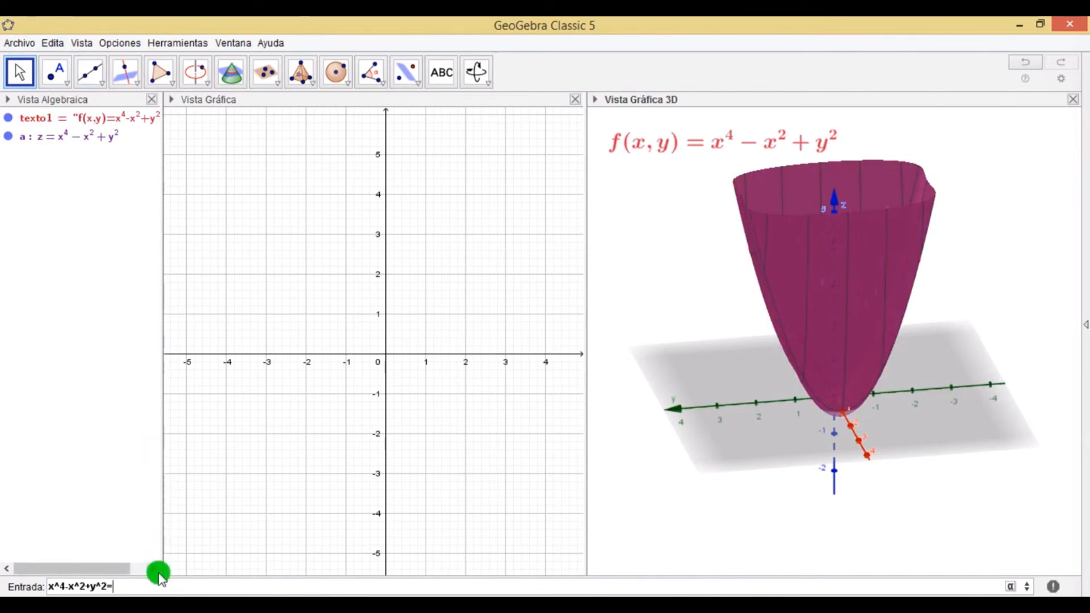
type("1")
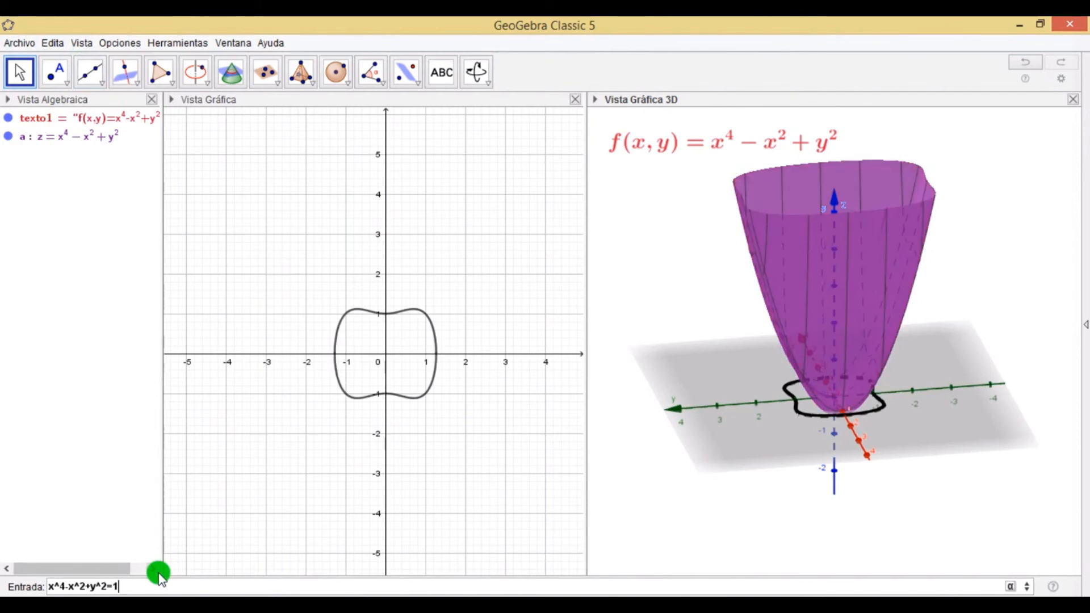
key("Return")
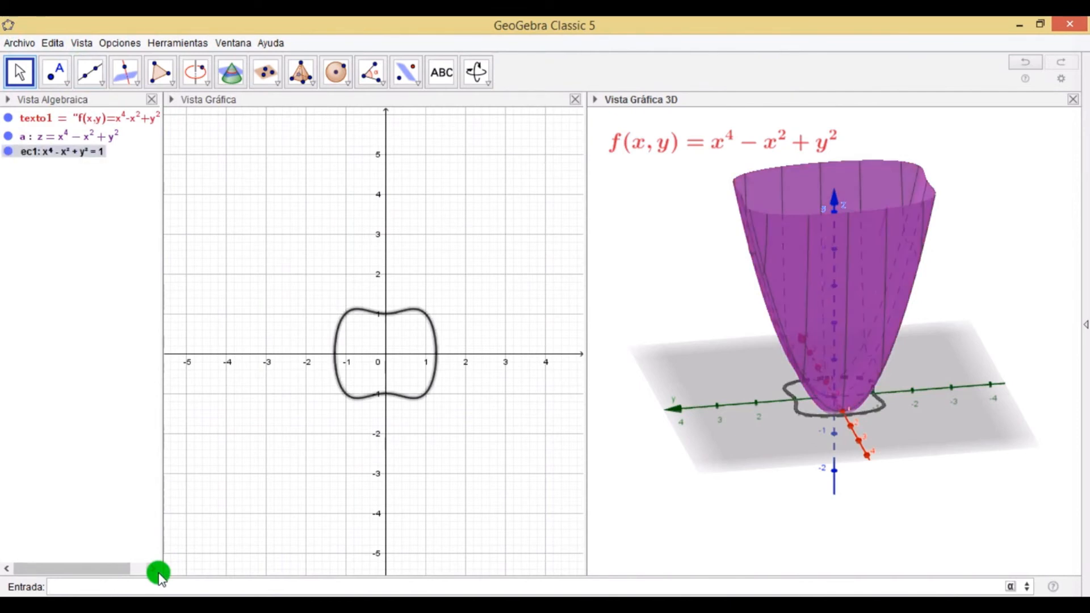
Compare with the level curves in the Gráficas_trazas_curvasdenivel.ggb window, then return to GeoGebra Classic 5.
left_click_drag(703, 339, 676, 312)
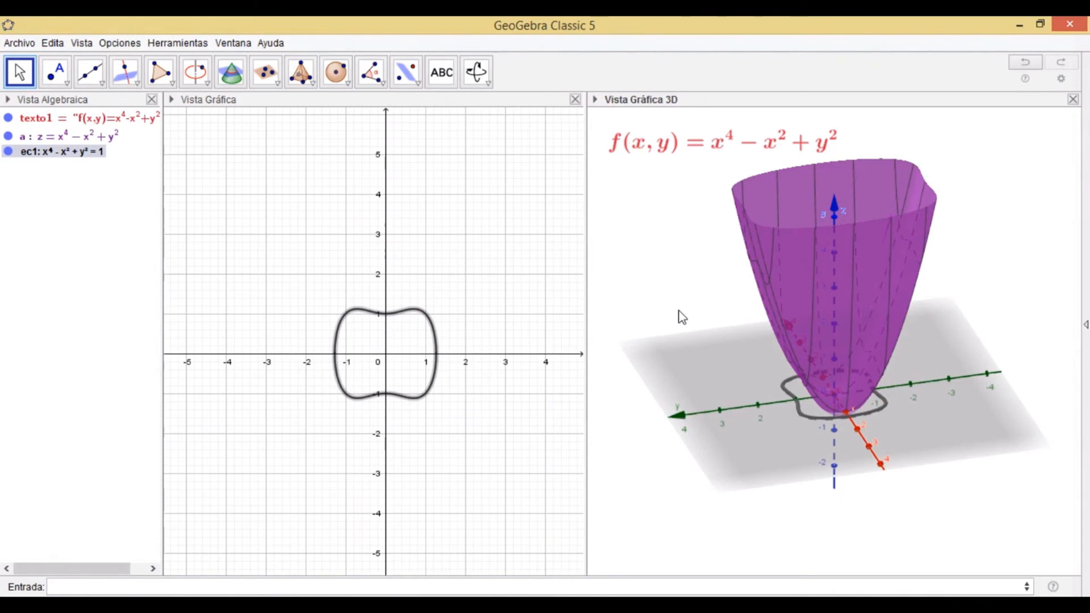
left_click_drag(678, 311, 723, 292)
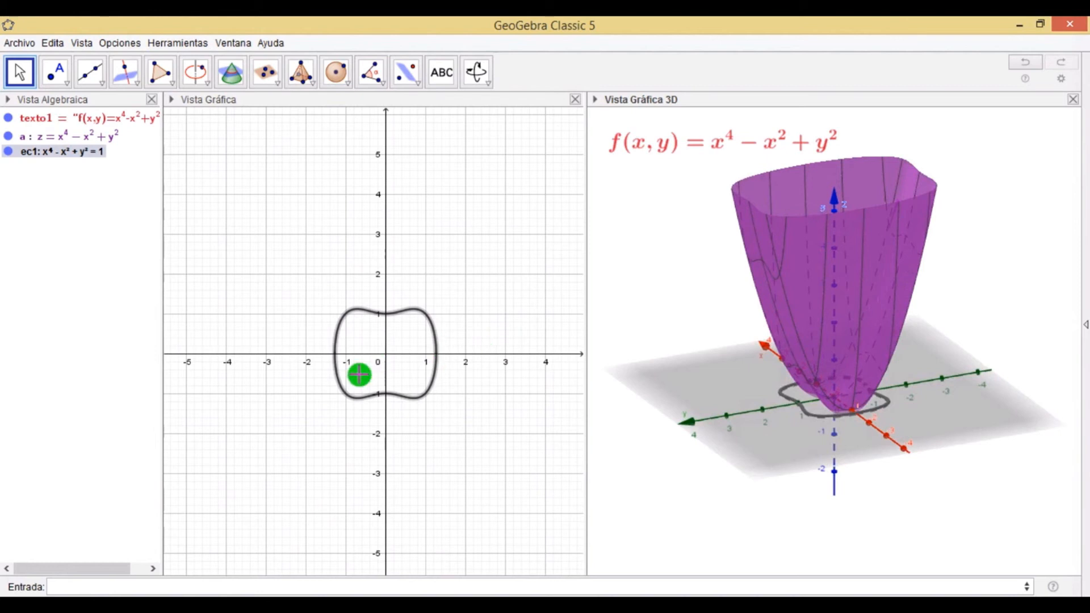
mouse_move(306, 595)
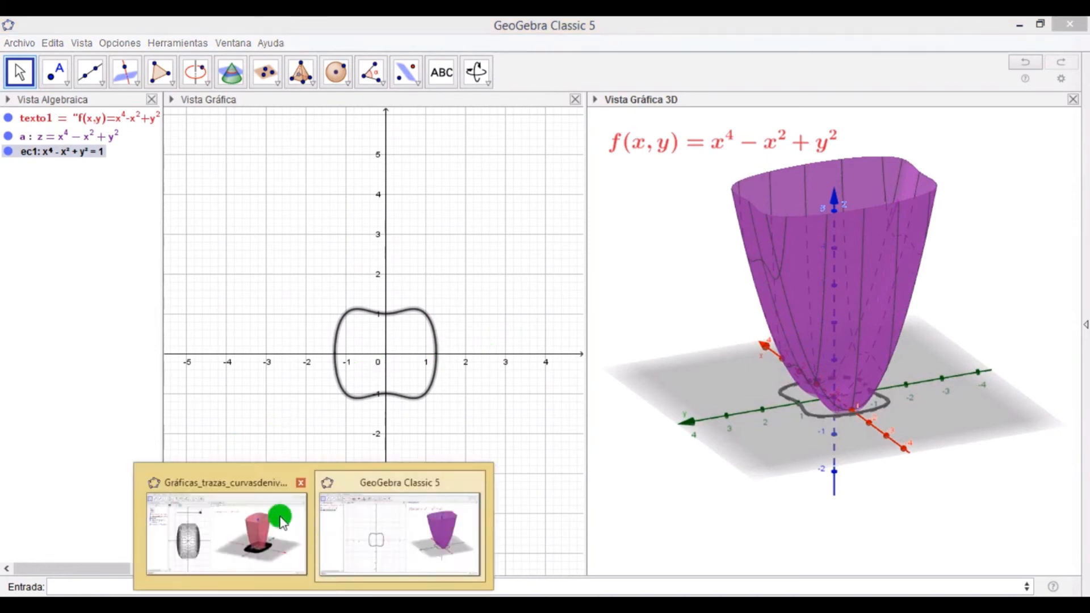
left_click(255, 521)
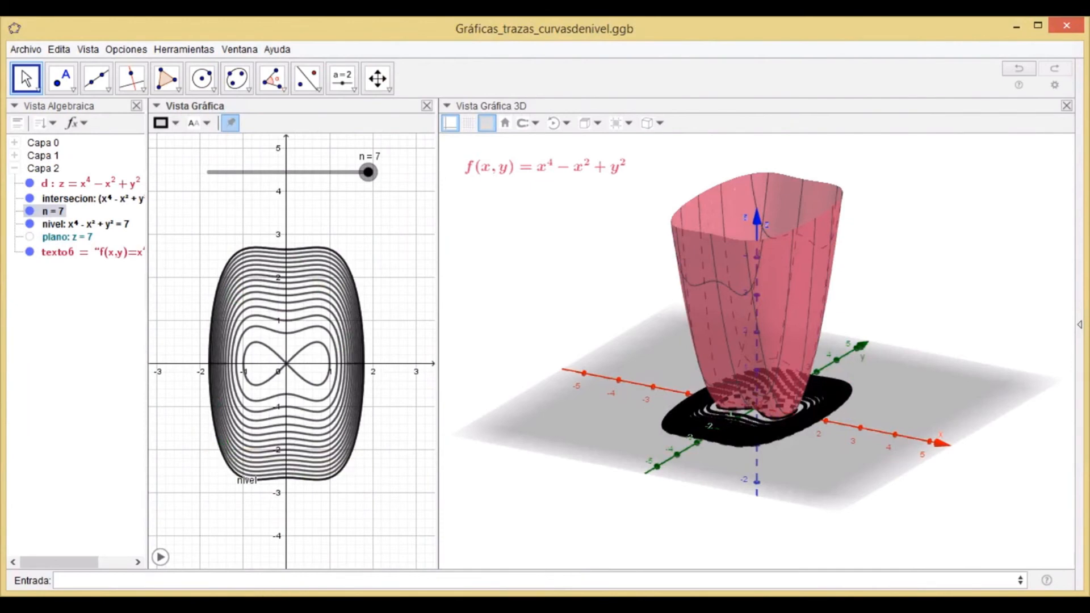
mouse_move(306, 595)
left_click(364, 543)
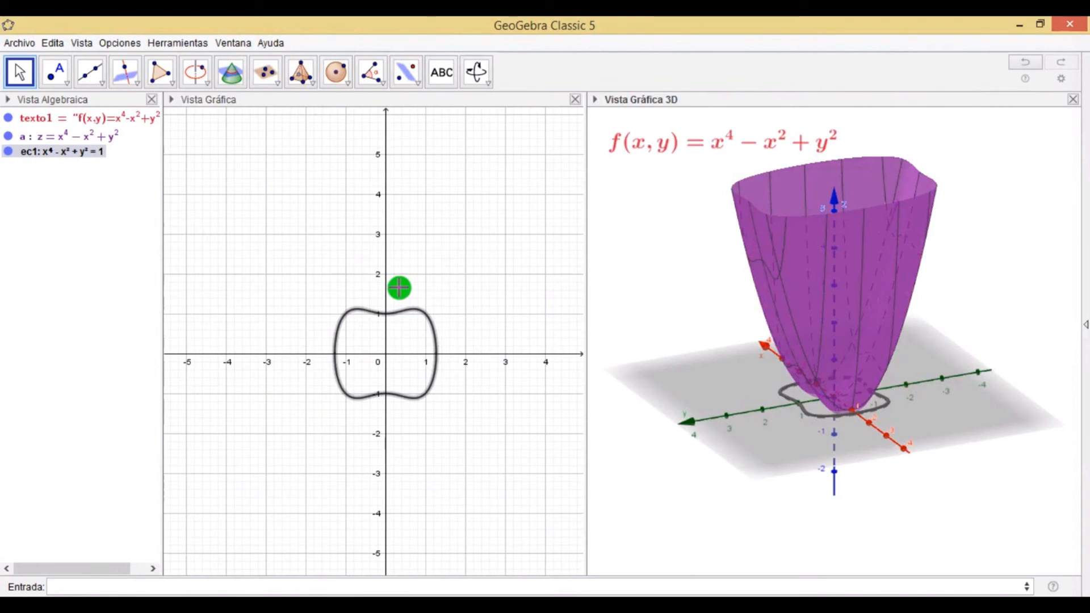
Place a new slider near the top of the 2D graphics view with the Slider tool.
left_click(14, 71)
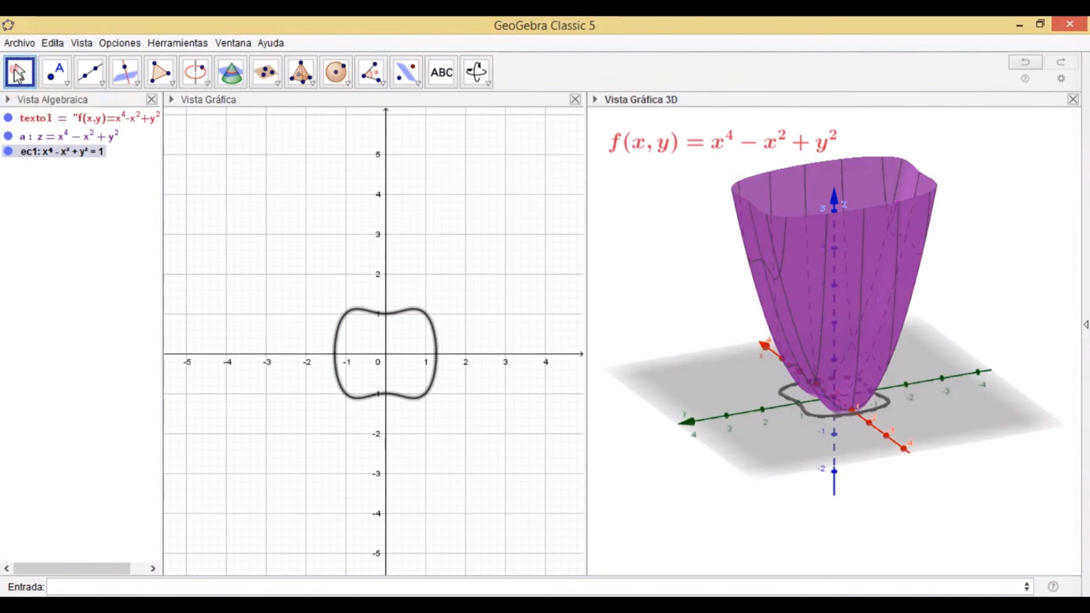
left_click(441, 212)
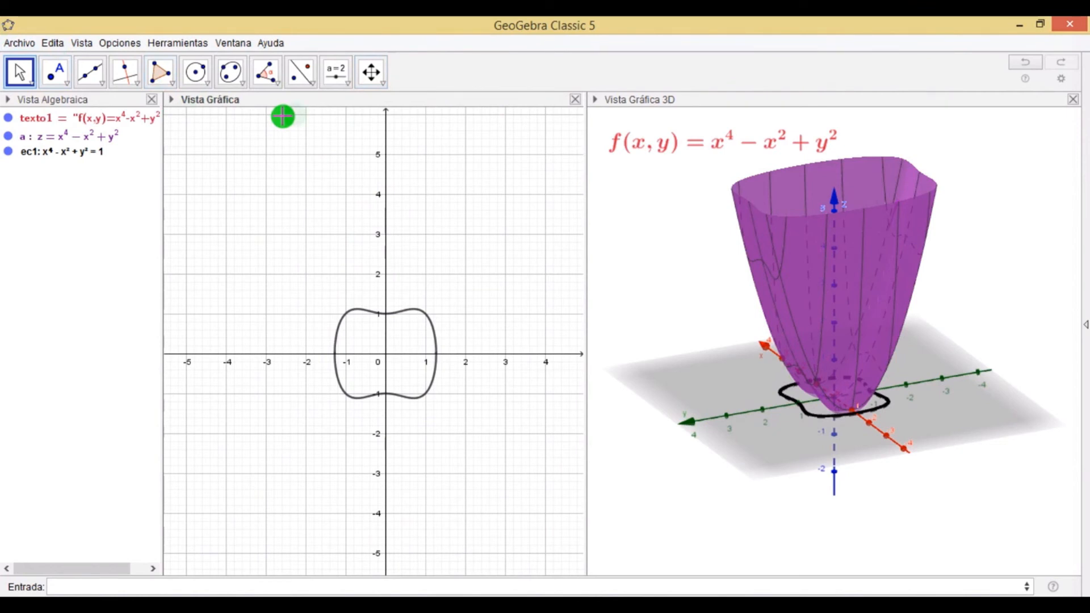
left_click(337, 75)
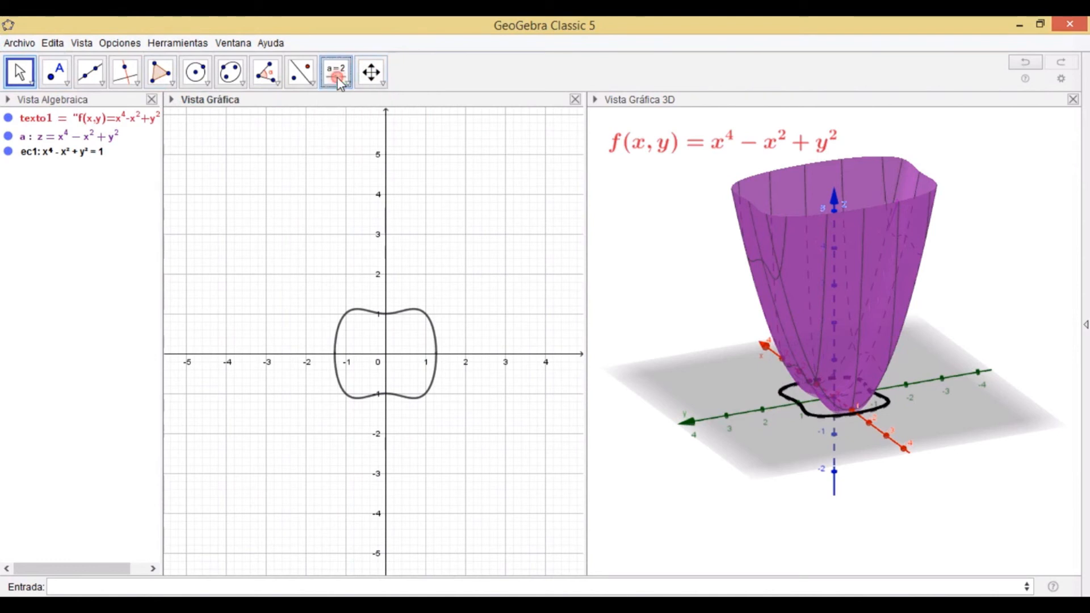
left_click(337, 75)
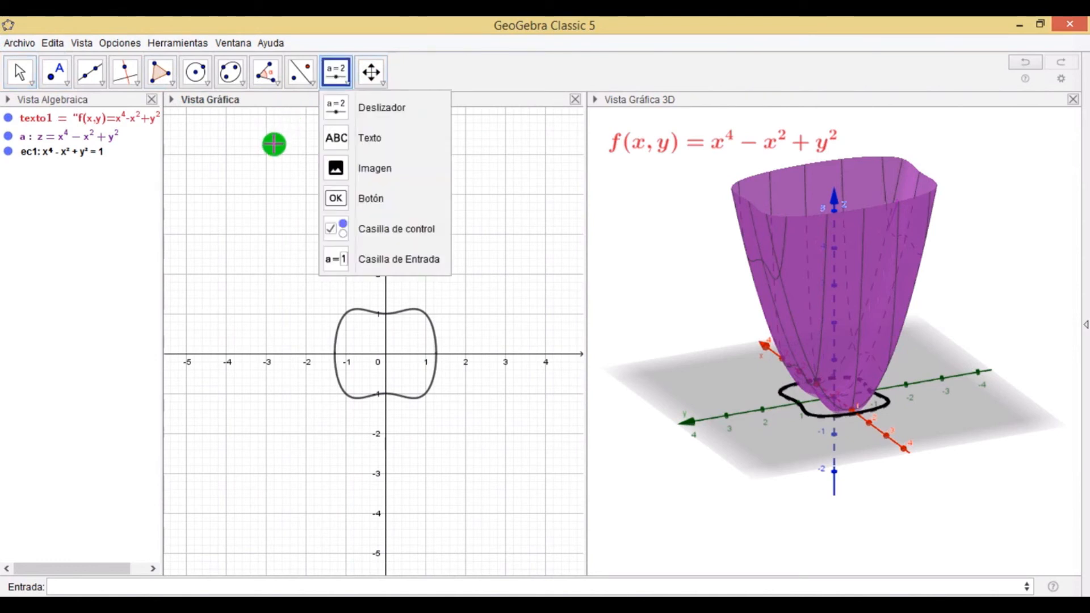
left_click(360, 106)
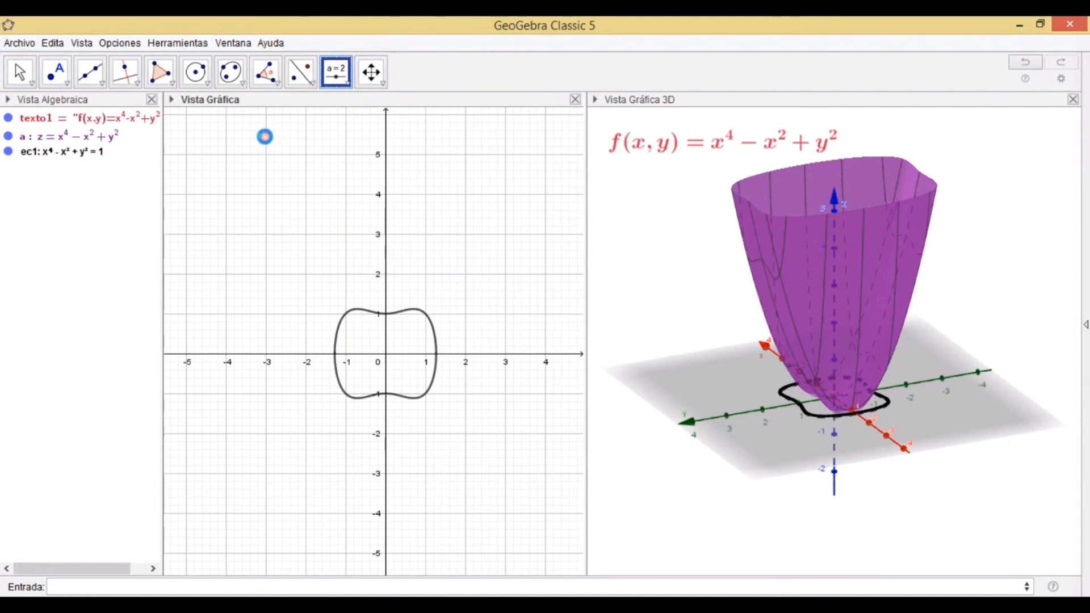
left_click(264, 136)
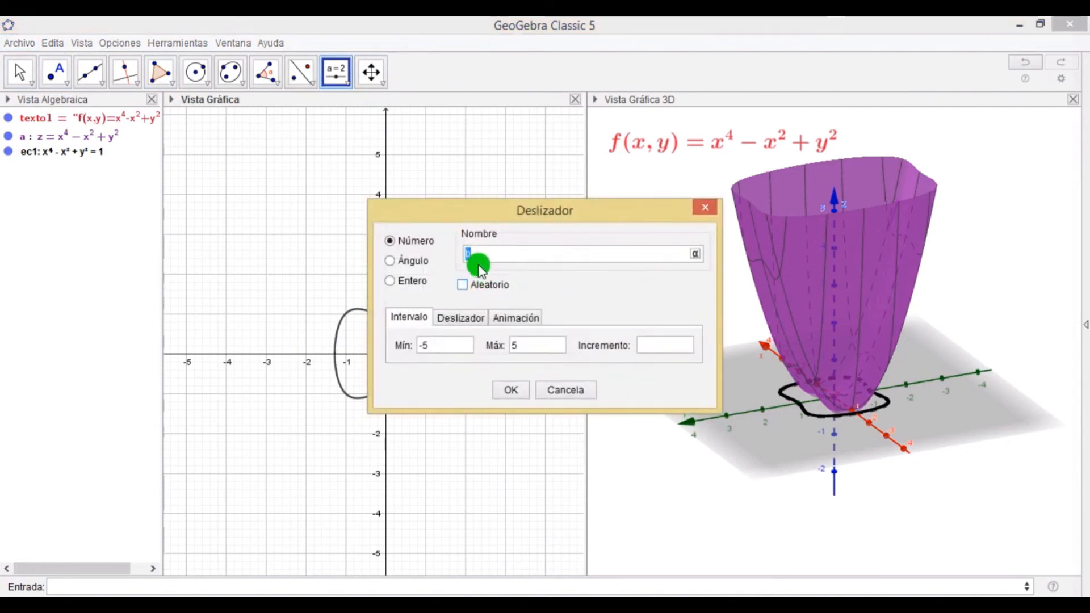
Set slider b's range to -2 to 7 with increment 0.5 and confirm.
left_click(452, 347)
left_click(439, 345)
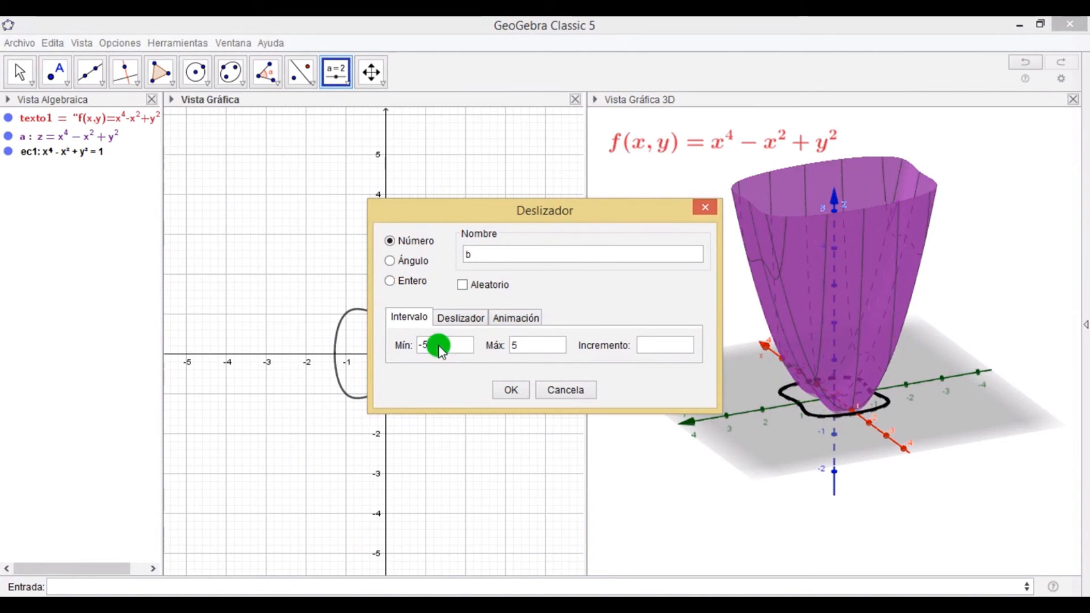
key("BackSpace")
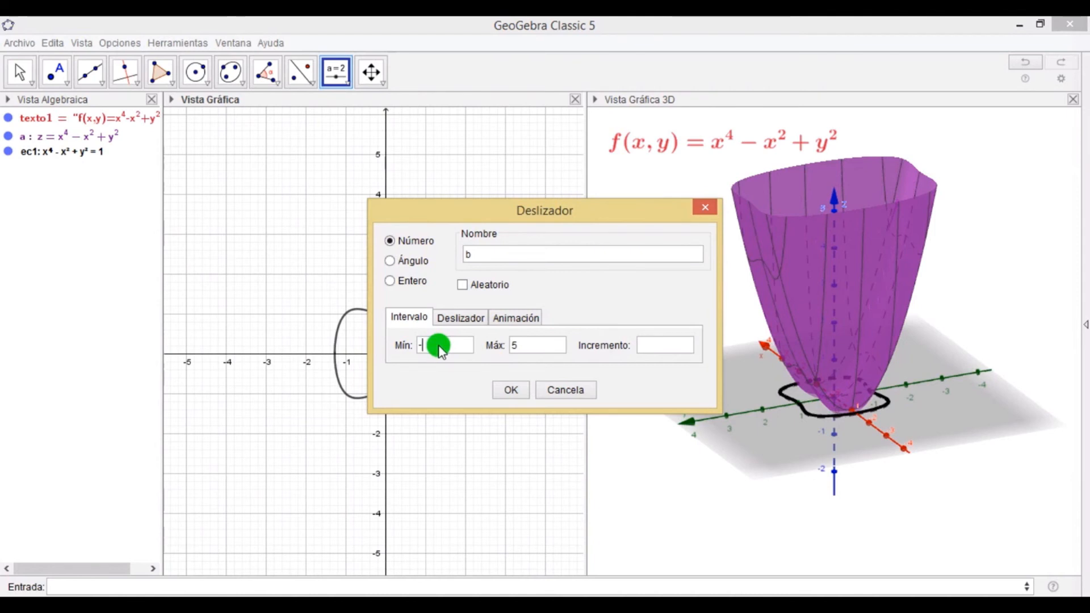
left_click(528, 347)
type("7")
left_click(649, 347)
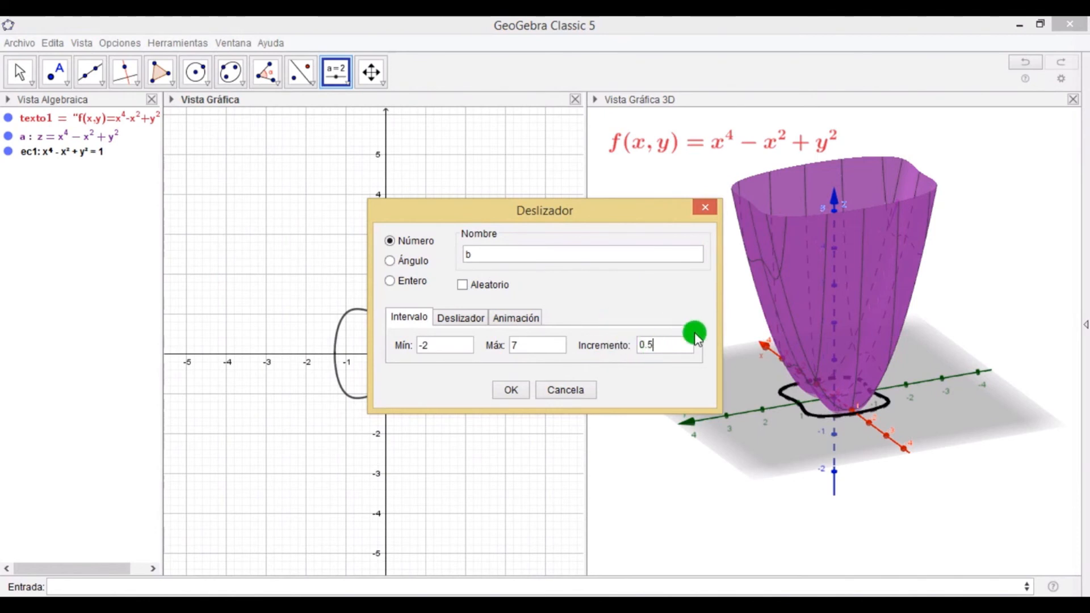
left_click(511, 389)
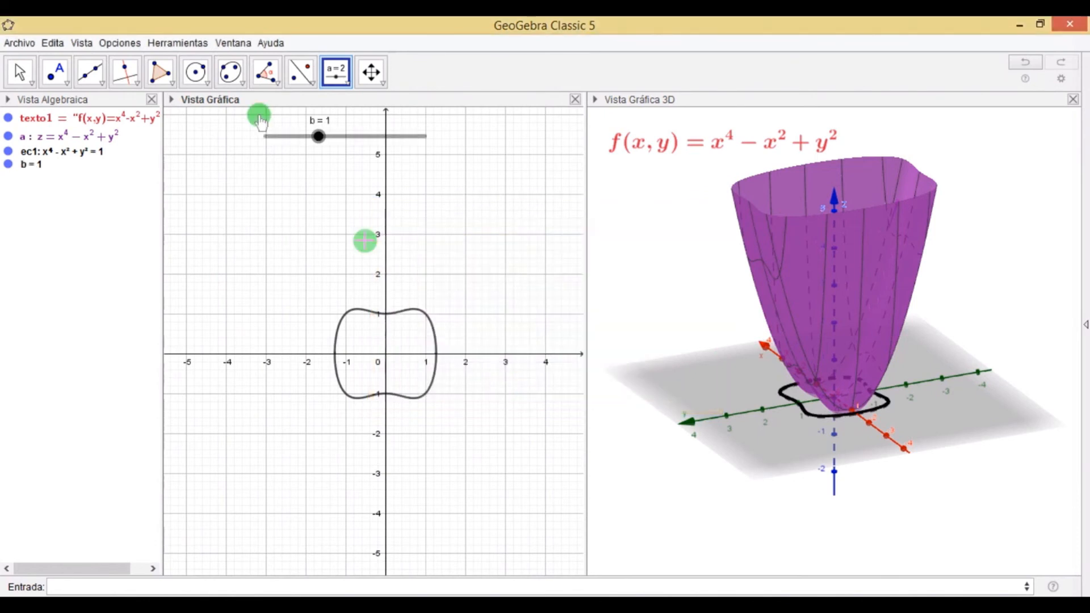
Set slider b to 0.5 and create the horizontal plane z=b.
left_click_drag(319, 137, 305, 154)
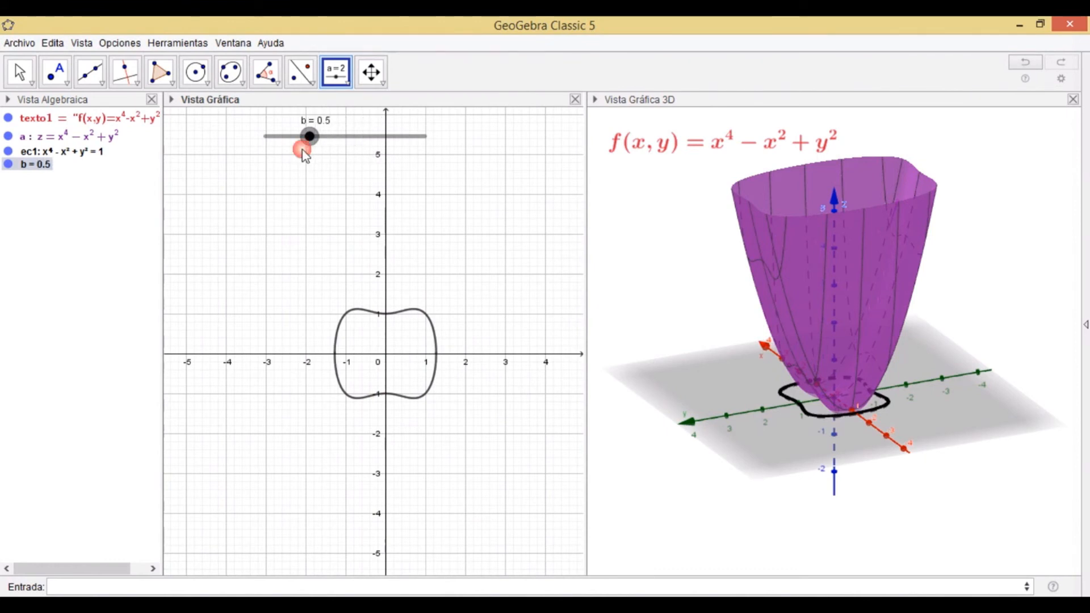
left_click(167, 588)
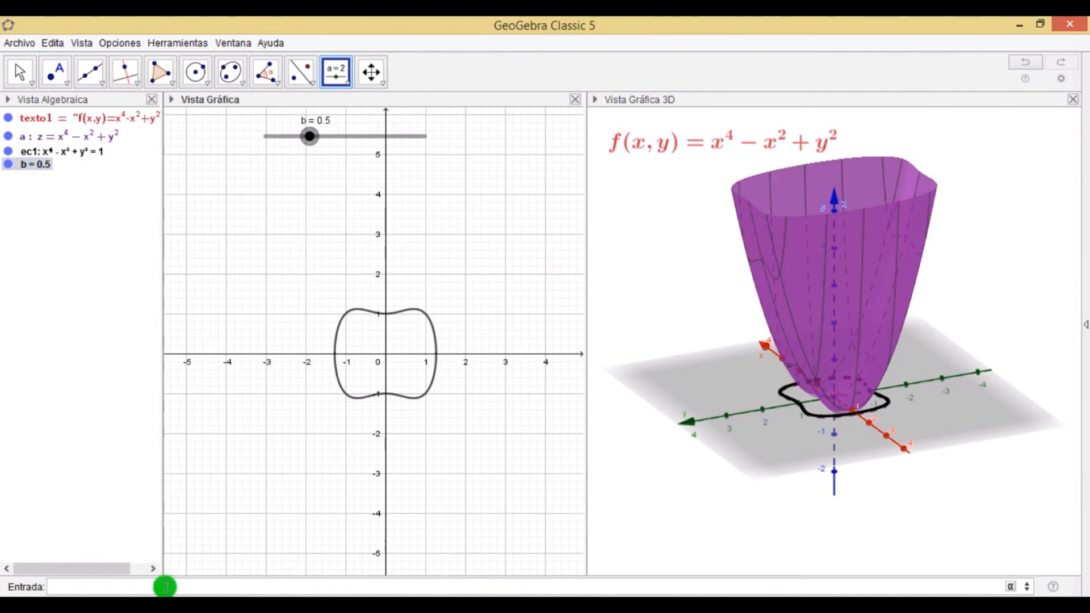
type("z")
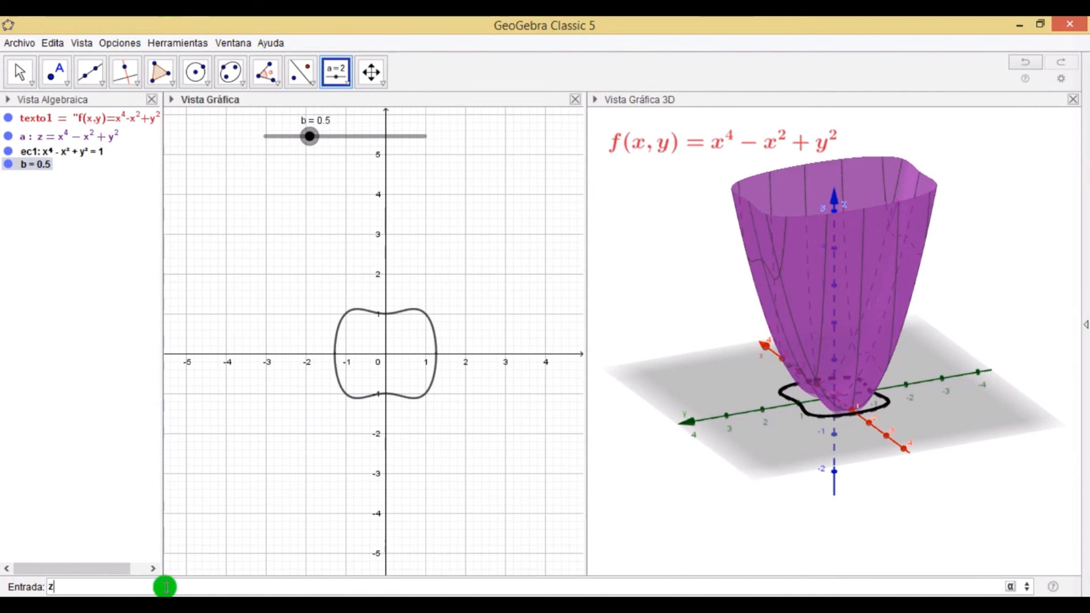
type("=b")
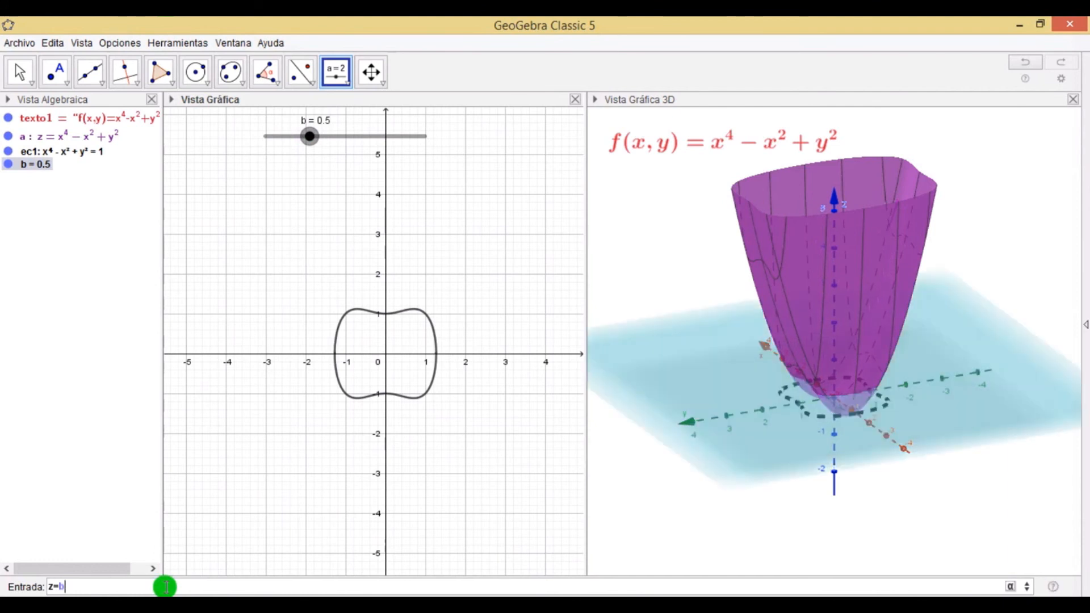
key("Return")
Set b to -0.5 and redefine the level curve ec1 as x^4-x^2+y^2=b.
mouse_move(298, 141)
left_mouse_down()
mouse_move(376, 144)
mouse_move(274, 140)
mouse_move(382, 141)
mouse_move(408, 151)
mouse_move(292, 139)
mouse_move(404, 154)
mouse_move(343, 153)
mouse_move(425, 171)
mouse_move(291, 161)
left_mouse_up()
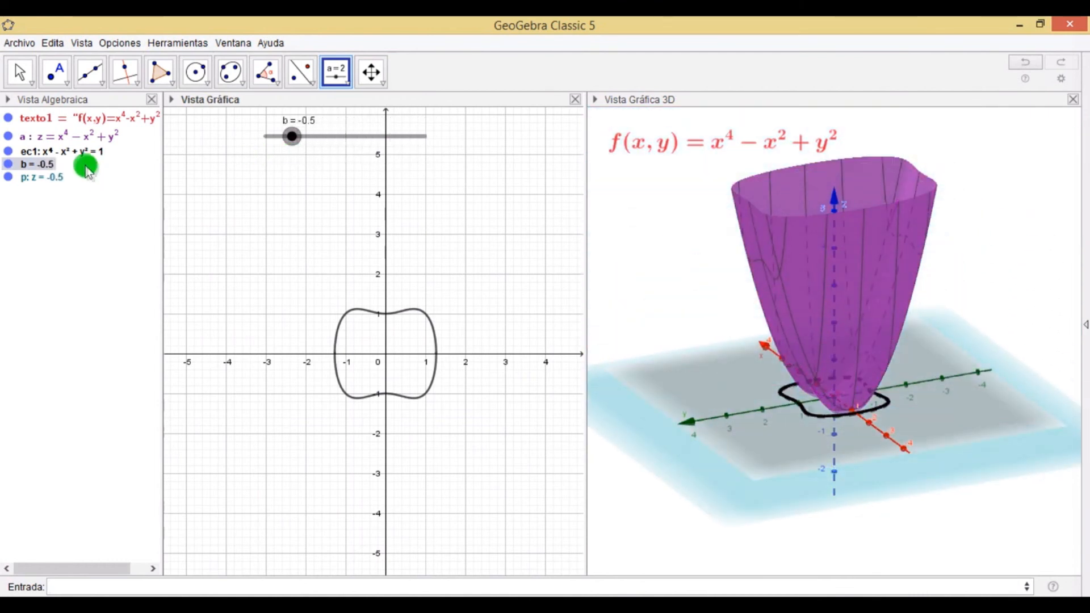
left_click(72, 155)
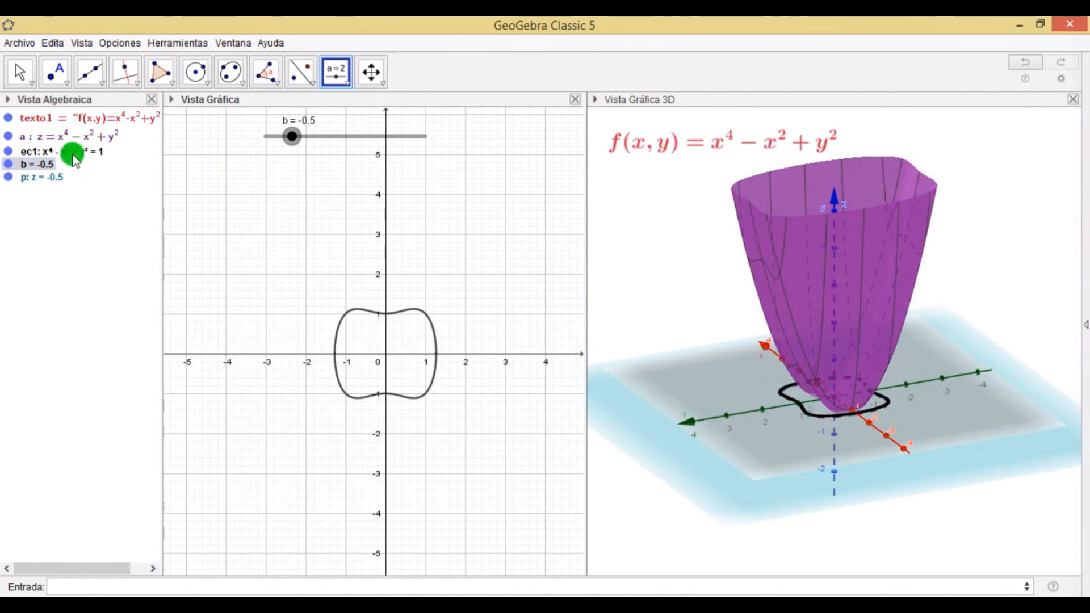
double_click(76, 152)
left_click(102, 153)
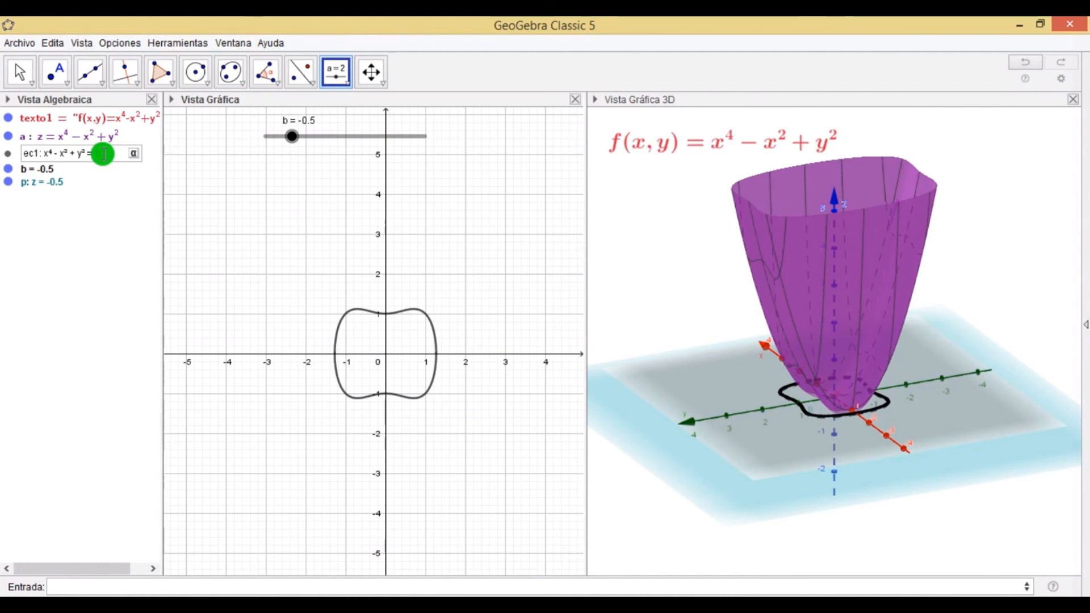
key("Return")
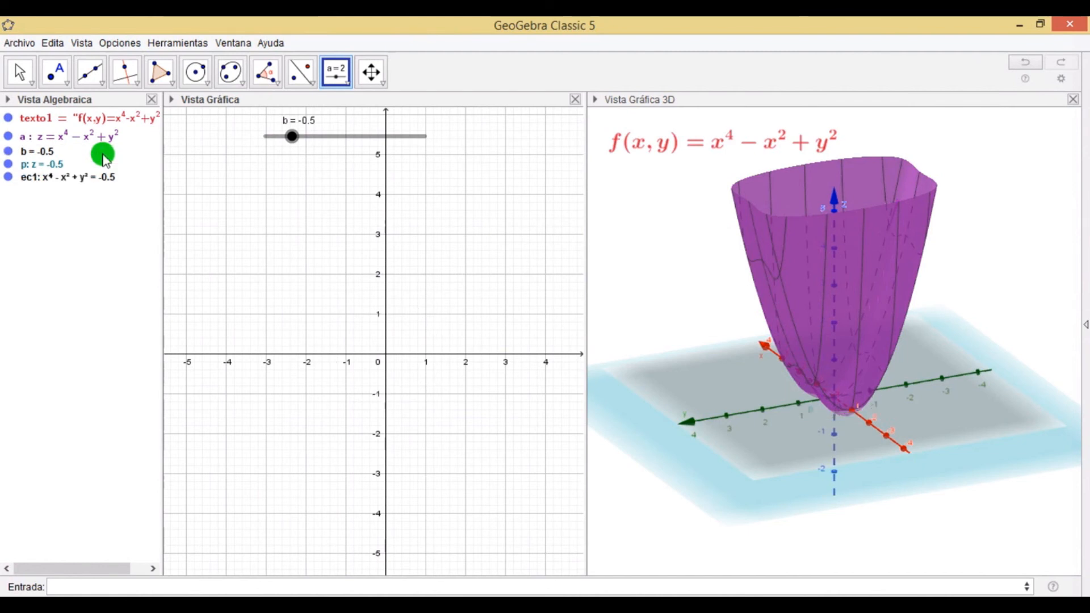
Set b to 2 and intersect the plane p with the surface a using the Intersection of two surfaces tool.
left_click(293, 137)
left_click_drag(296, 139, 352, 168)
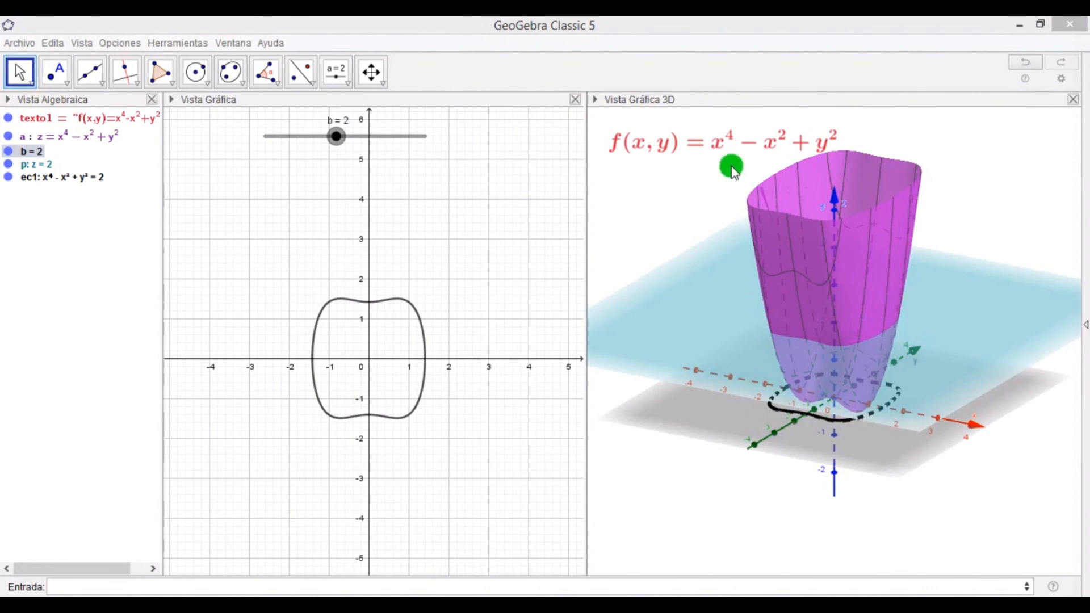
left_click(620, 188)
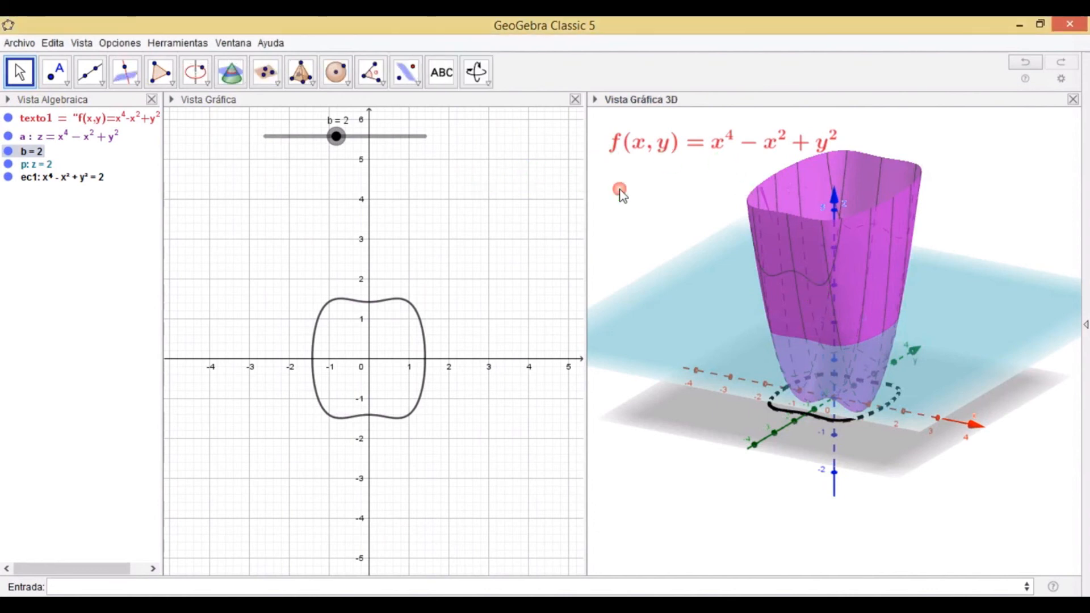
left_click(233, 73)
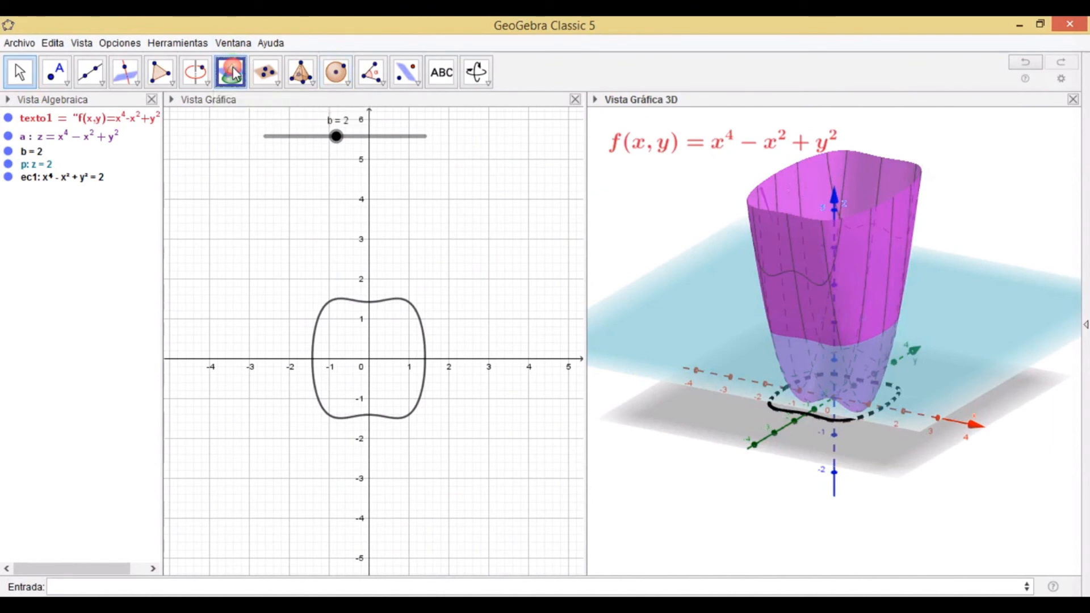
left_click(700, 295)
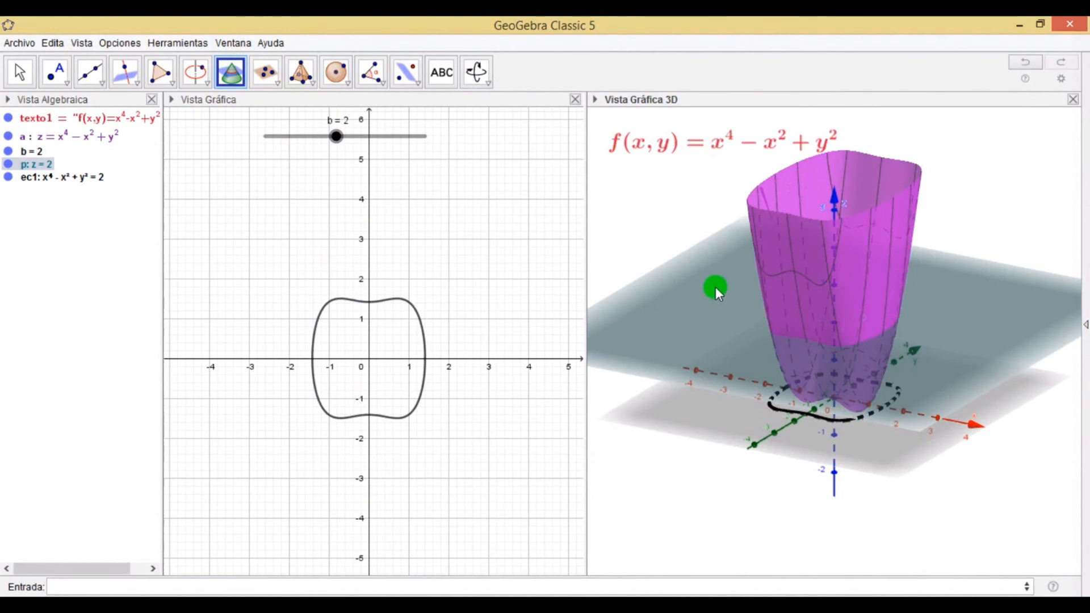
left_click(829, 252)
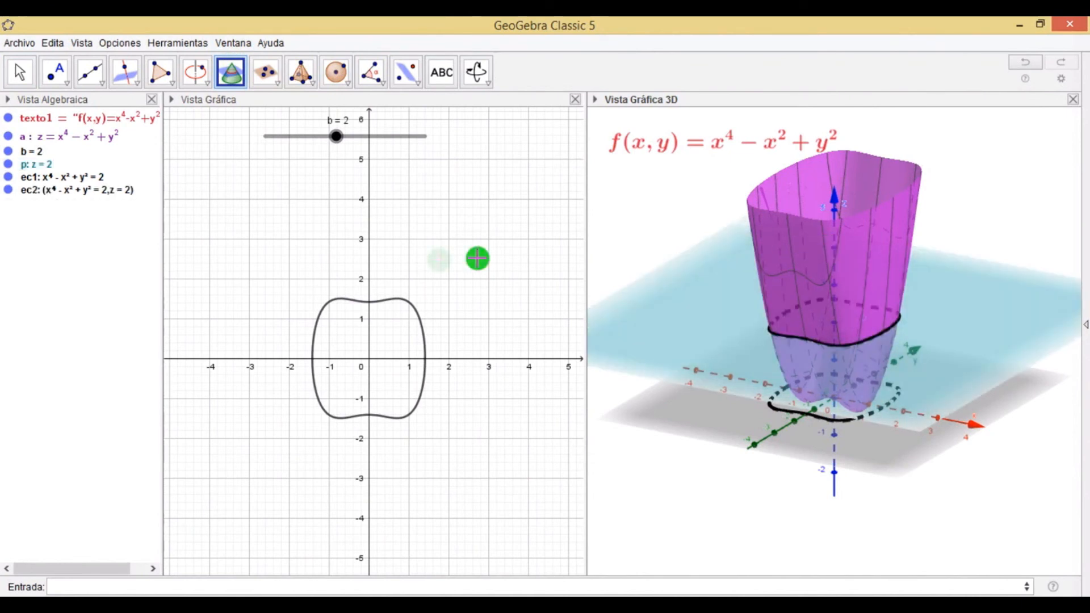
Move slider b through 5, 2.5 and -2 to watch the trace and level curve change.
mouse_move(334, 147)
left_mouse_down()
mouse_move(381, 153)
mouse_move(343, 154)
left_mouse_up()
left_click_drag(363, 157, 393, 160)
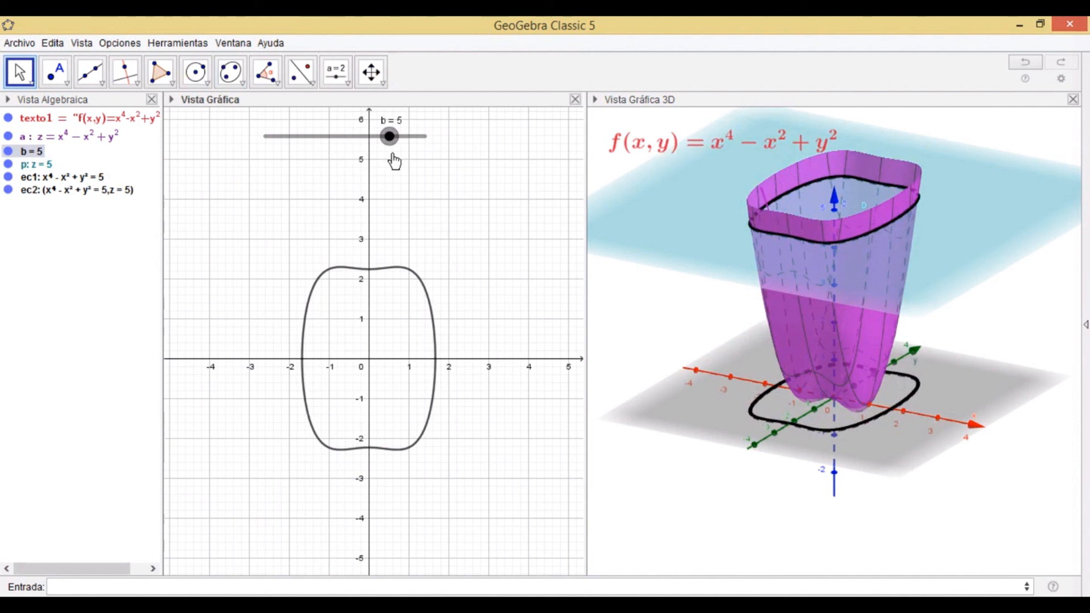
left_click_drag(392, 161, 344, 178)
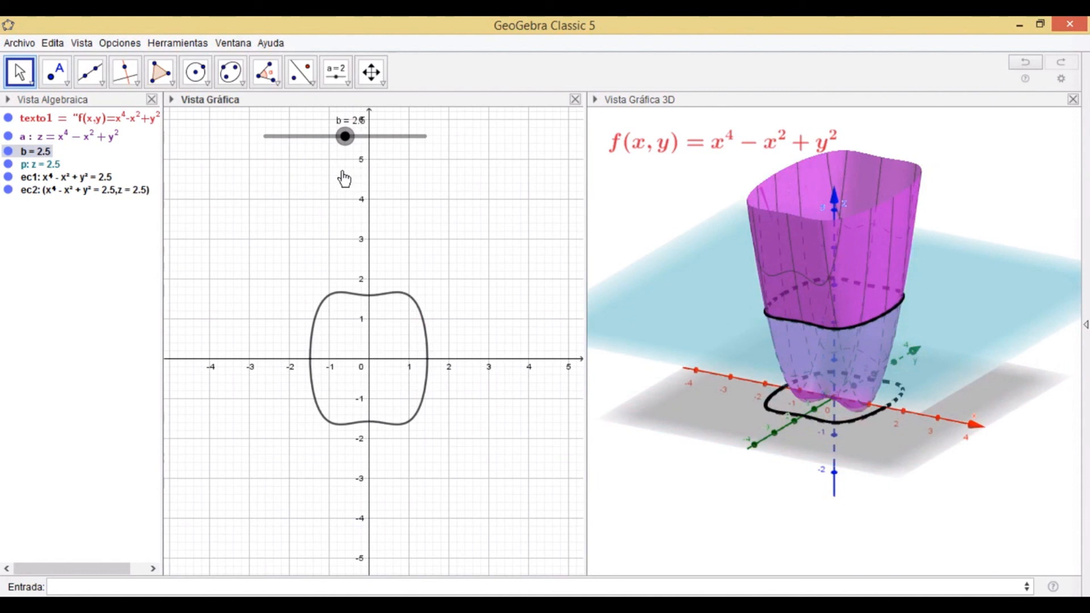
left_click_drag(344, 179, 252, 145)
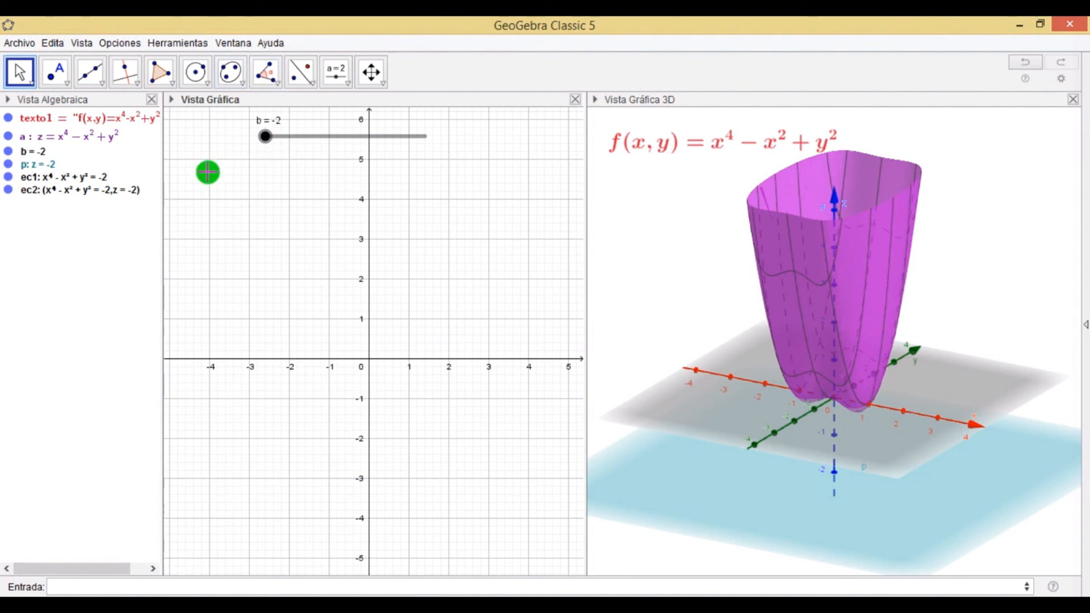
Turn on trace for the level curve ec1.
left_click(70, 181)
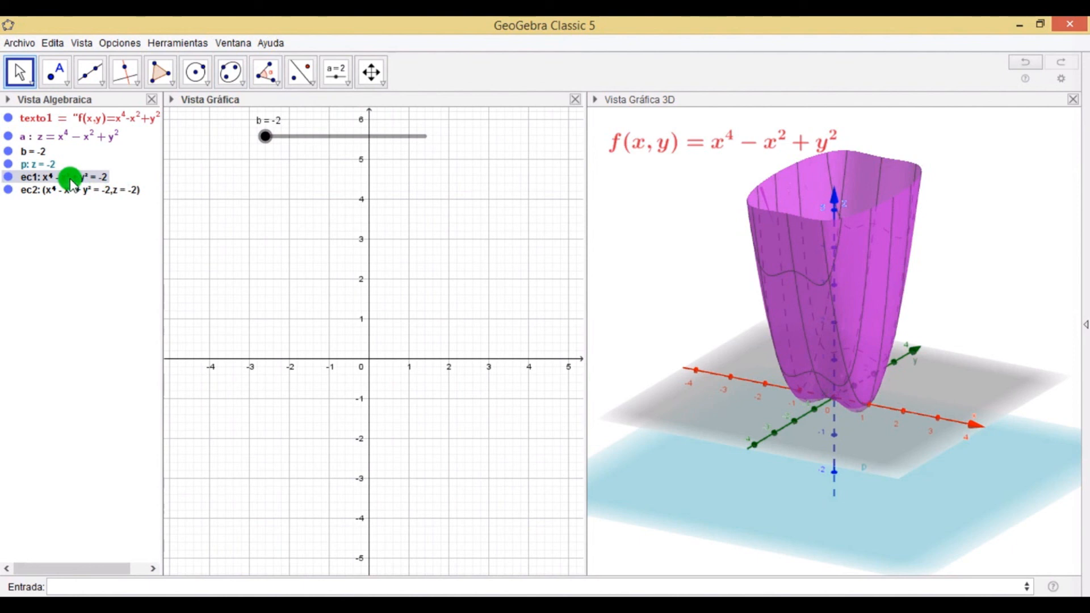
right_click(71, 182)
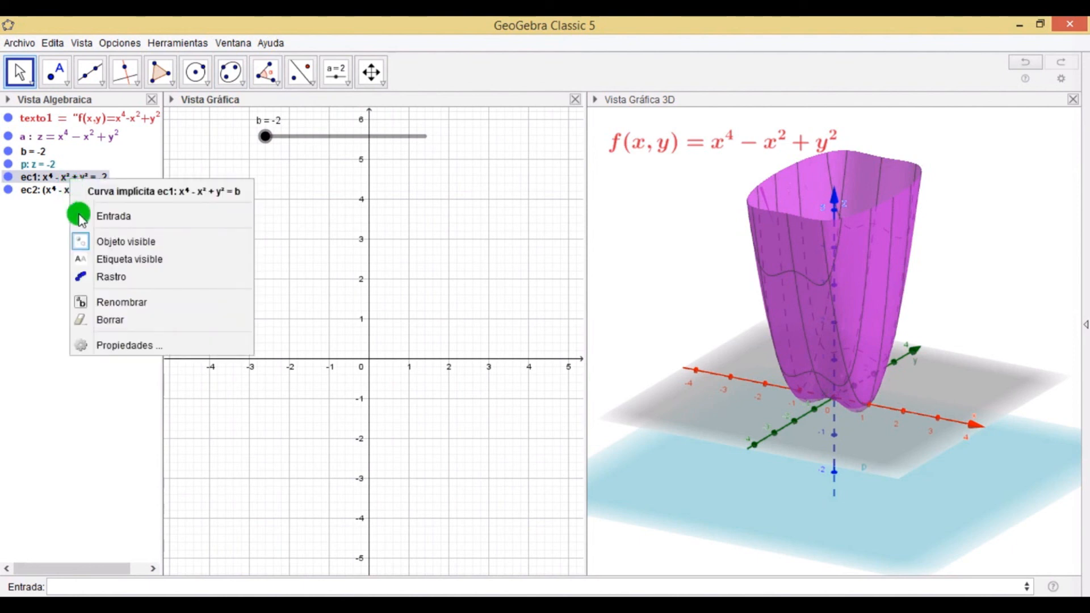
left_click(85, 278)
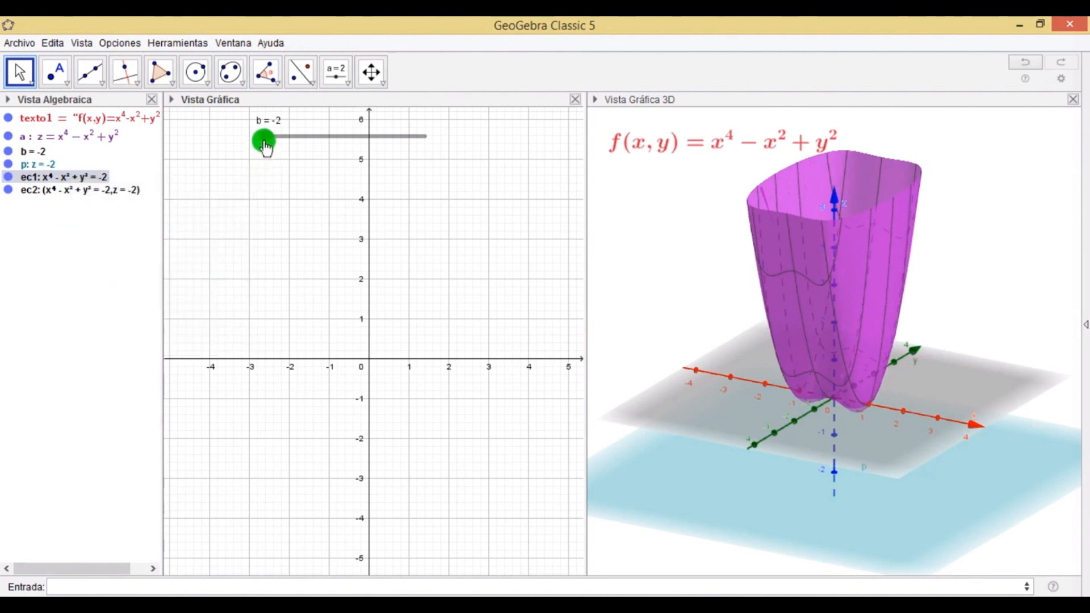
Sweep slider b from -2 up to 7 to trace the family of level curves.
left_click(266, 143)
left_click_drag(266, 143, 305, 148)
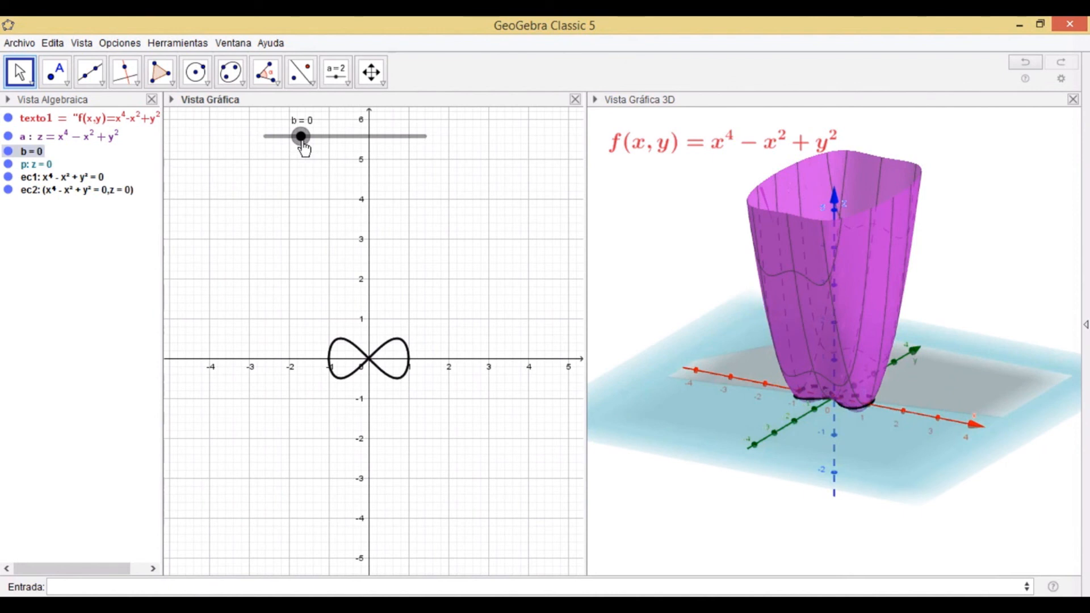
left_click_drag(305, 149, 433, 163)
Hide the plane p to view the traced level curves beneath the 3D surface.
left_click(624, 234)
left_click_drag(625, 237, 659, 259)
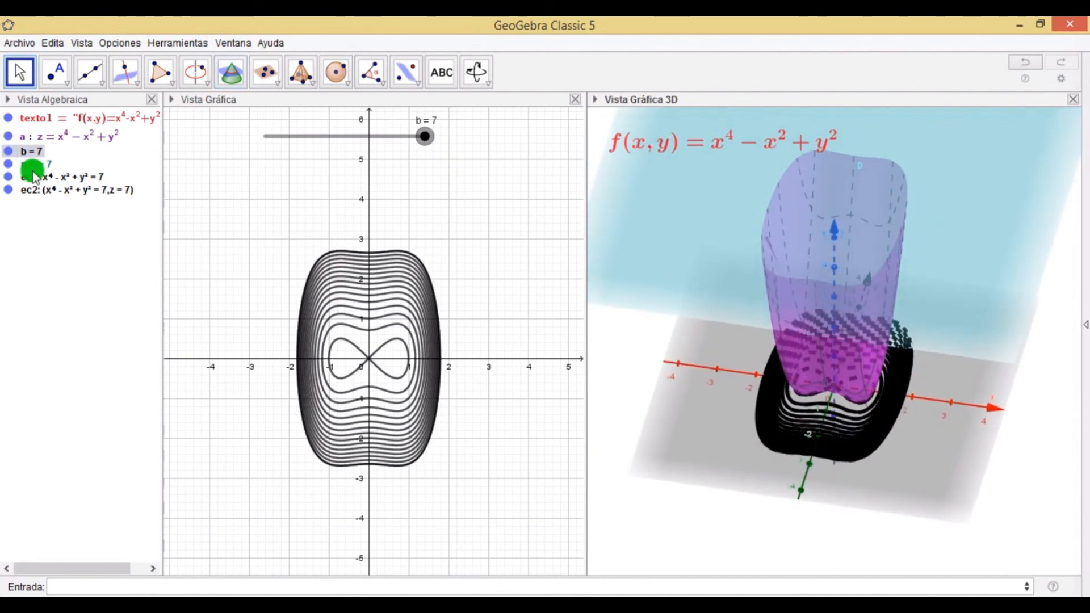
left_click(8, 164)
left_click(547, 303)
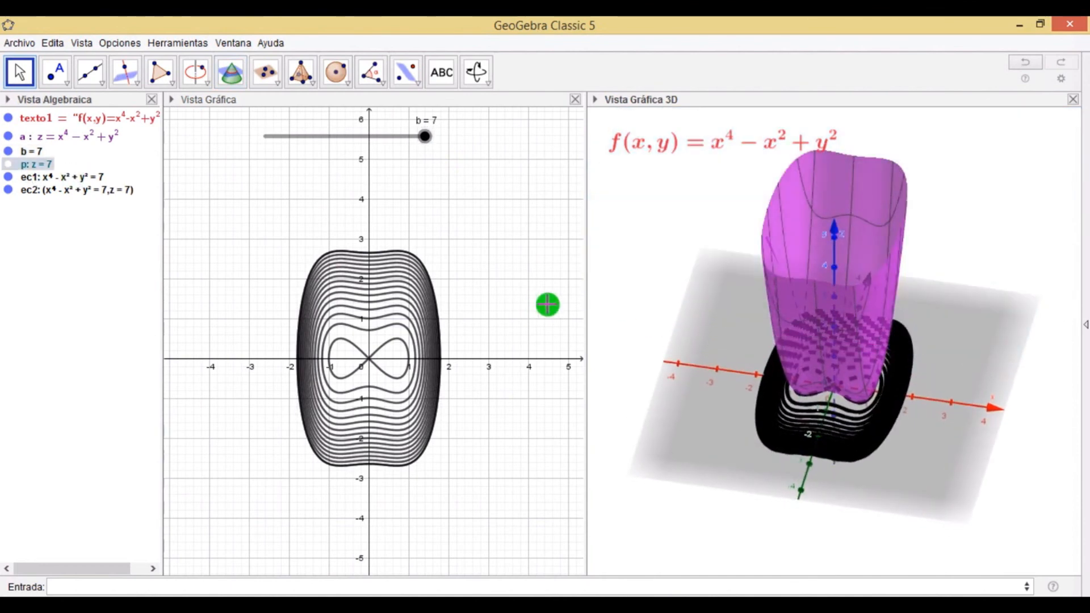
left_click_drag(687, 306, 728, 308)
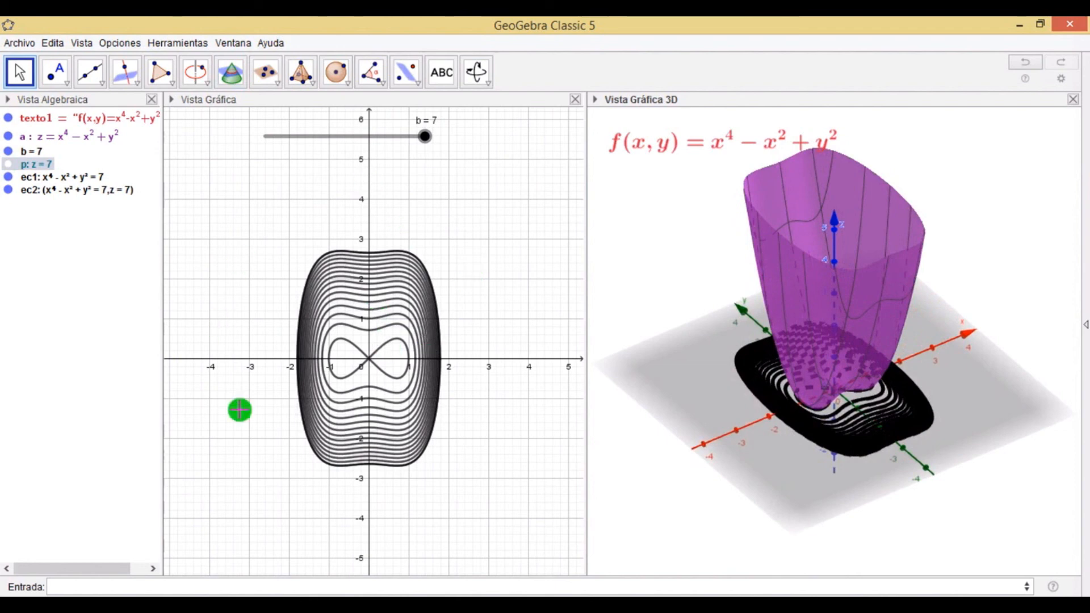
left_click_drag(818, 267, 852, 261)
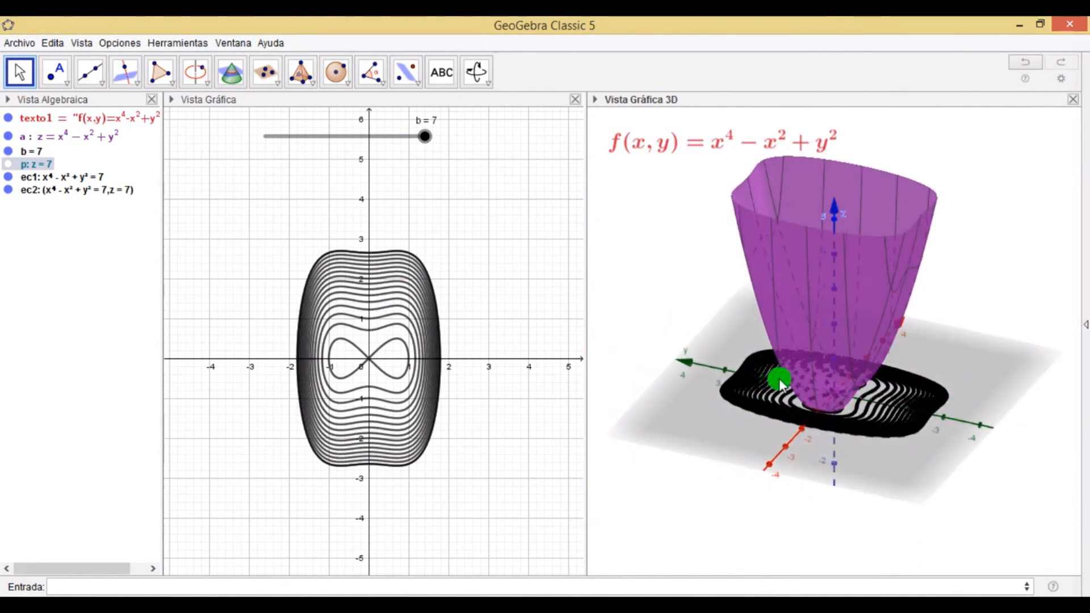
left_click_drag(799, 274, 775, 262)
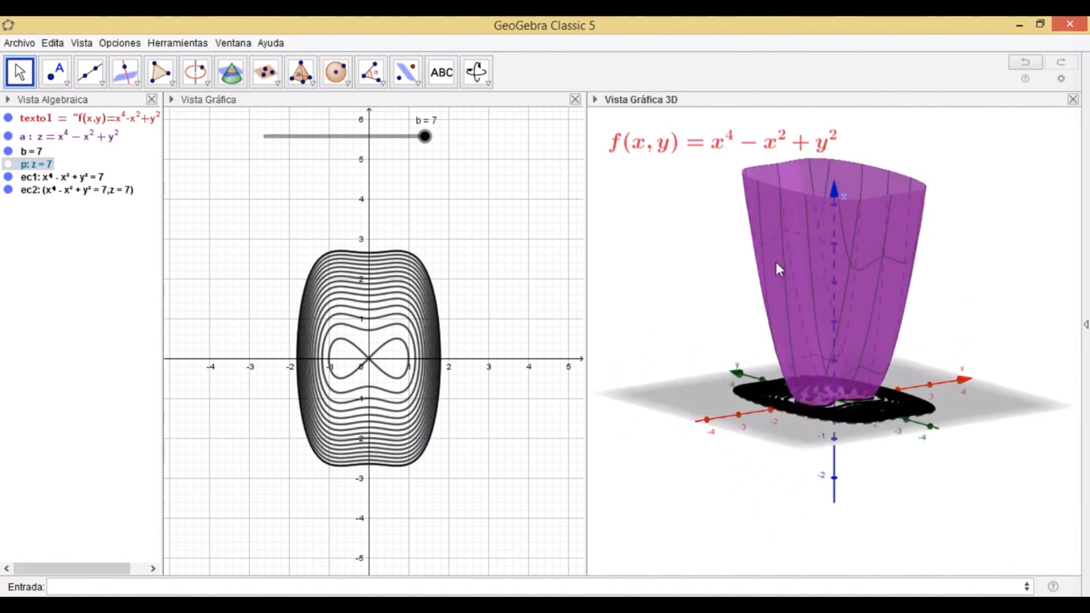